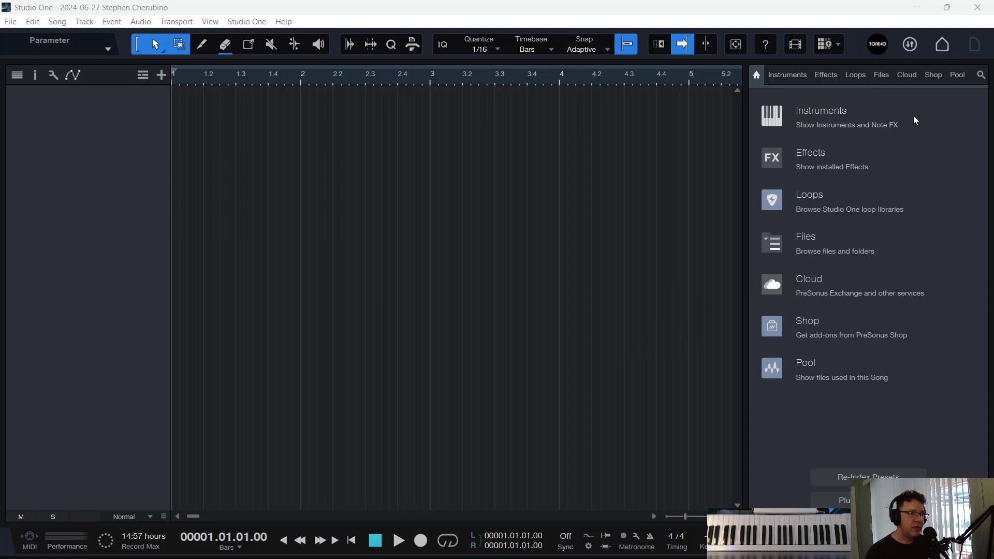
- Locate the Pop Drums sound set among the files and audition the loops Pop Drums 01 088 A through D
{"action": "left_click", "coordinate": [882, 75]}
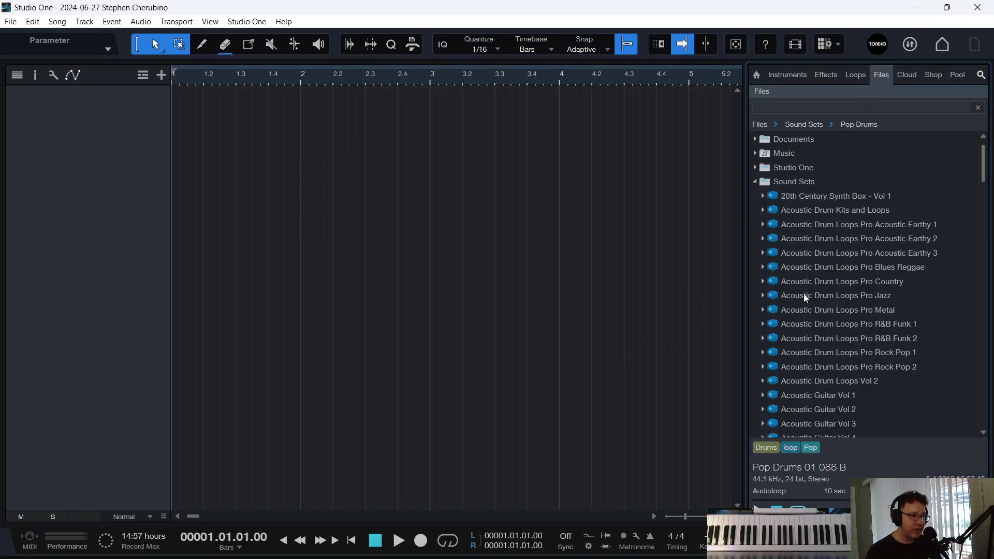
{"action": "scroll", "coordinate": [806, 294], "scroll_direction": "down", "scroll_amount": 5}
{"action": "scroll", "coordinate": [831, 220], "scroll_direction": "down", "scroll_amount": 15}
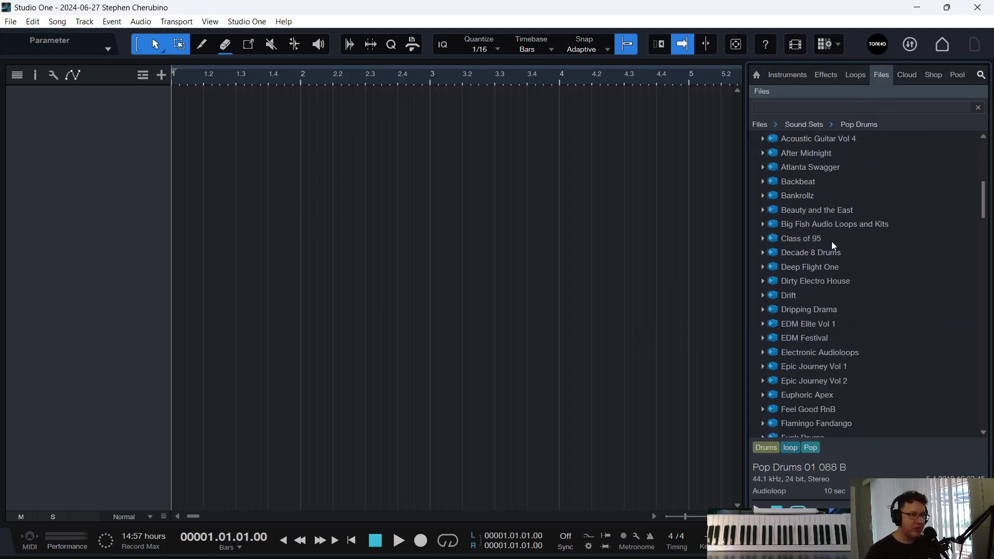
{"action": "scroll", "coordinate": [834, 271], "scroll_direction": "down", "scroll_amount": 6}
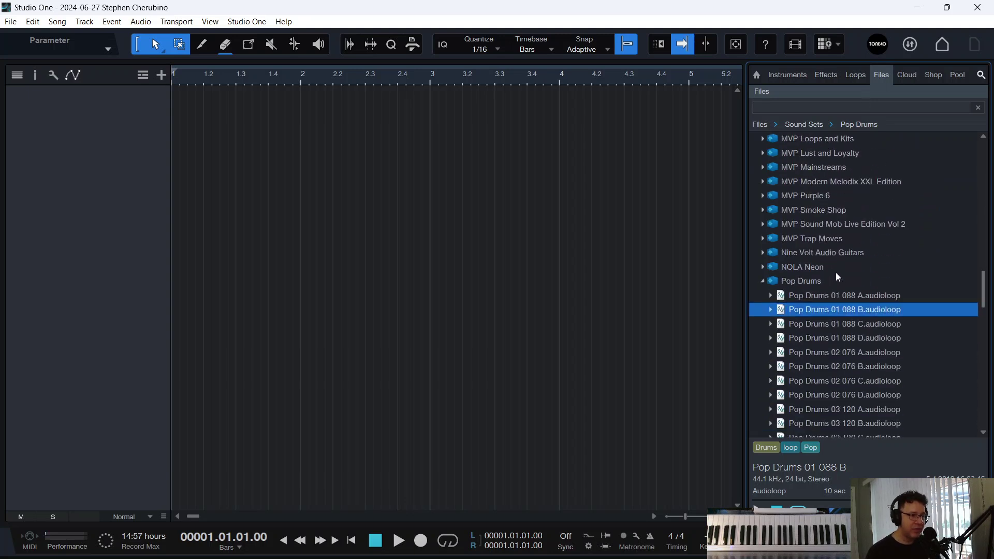
{"action": "left_click", "coordinate": [812, 294]}
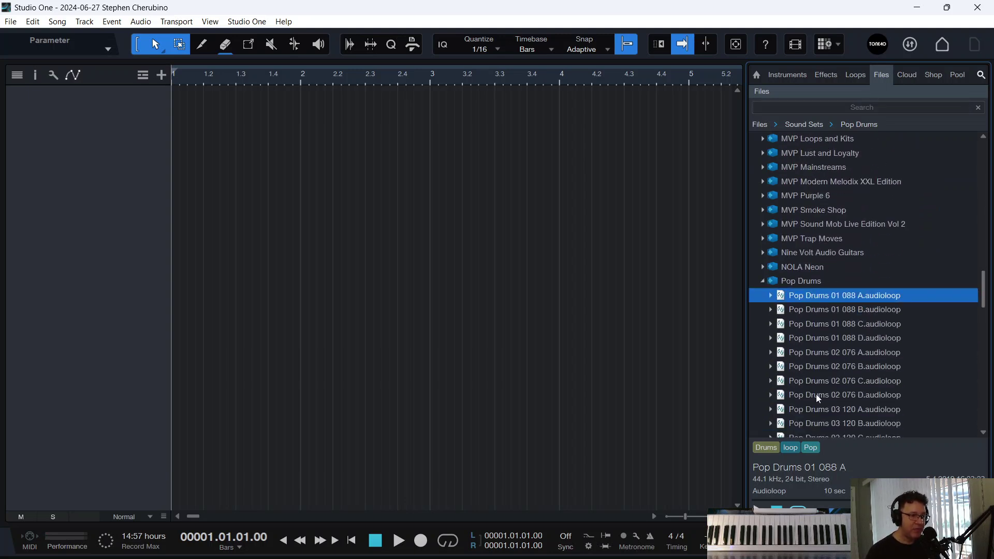
{"action": "left_click", "coordinate": [815, 310]}
{"action": "left_click", "coordinate": [814, 320]}
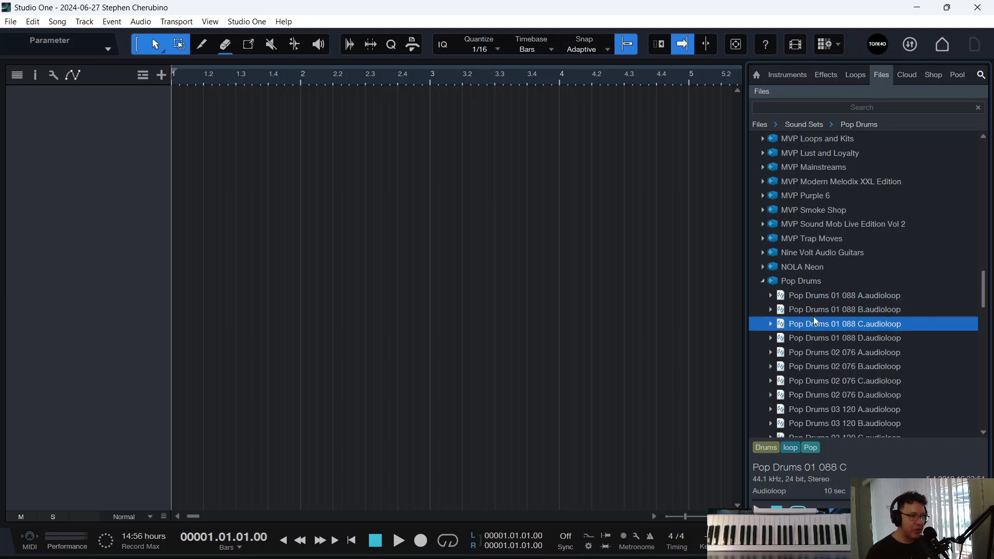
{"action": "left_click", "coordinate": [822, 341]}
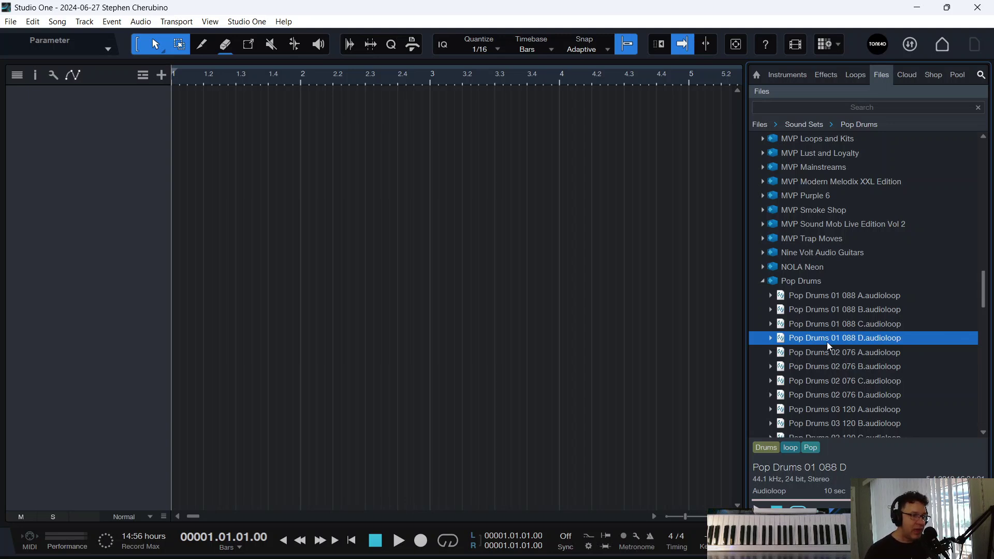
- Place the Pop Drums 01 088 D loop on a new track starting at bar 1 and play it briefly
{"action": "left_click_drag", "start_coordinate": [827, 342], "coordinate": [197, 162]}
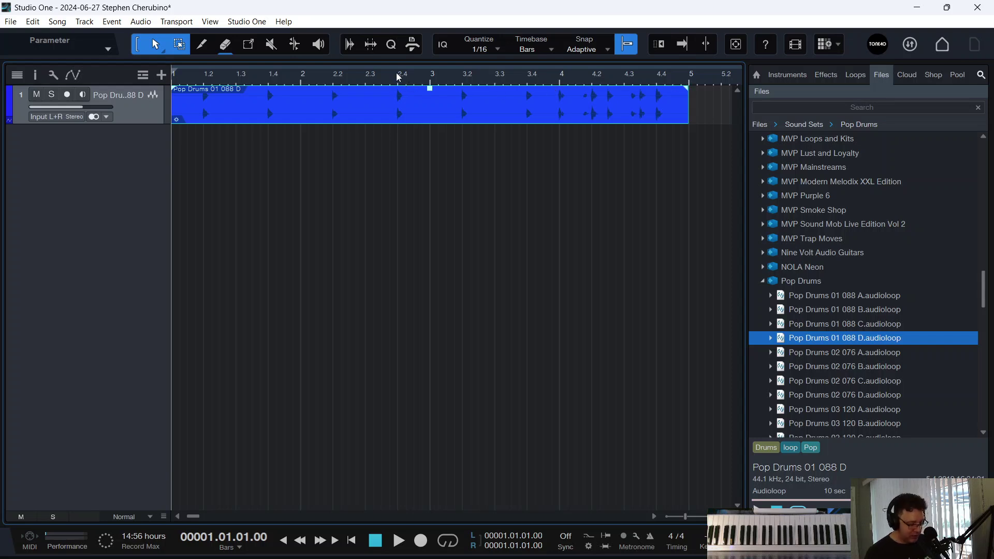
{"action": "key", "text": "space"}
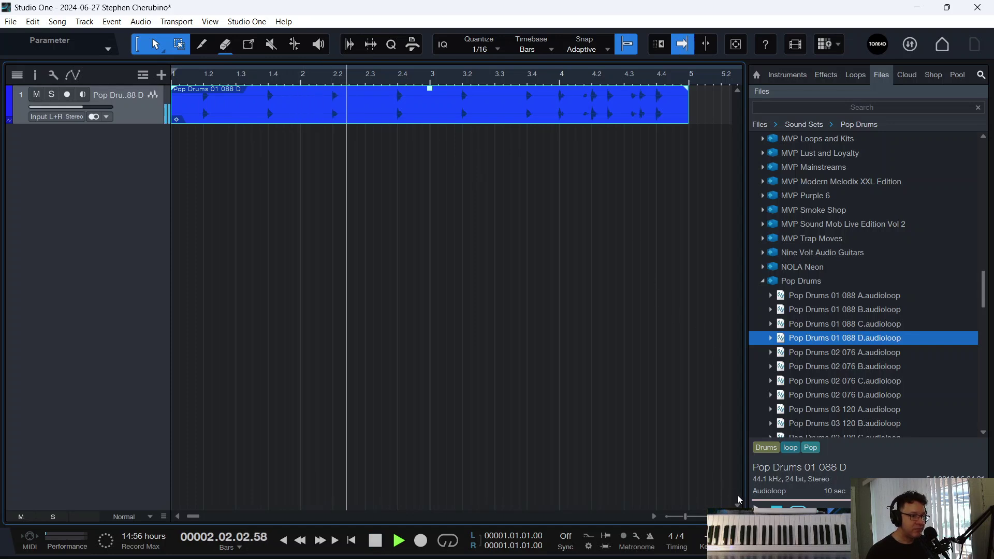
{"action": "key", "text": "space"}
{"action": "left_click_drag", "start_coordinate": [378, 76], "coordinate": [344, 59]}
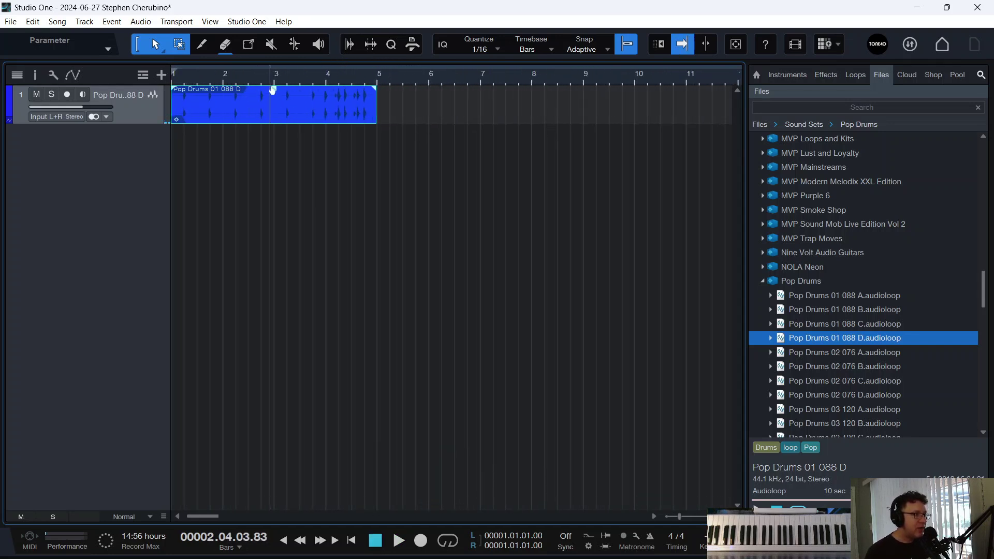
{"action": "scroll", "coordinate": [283, 95], "scroll_direction": "up", "scroll_amount": 3}
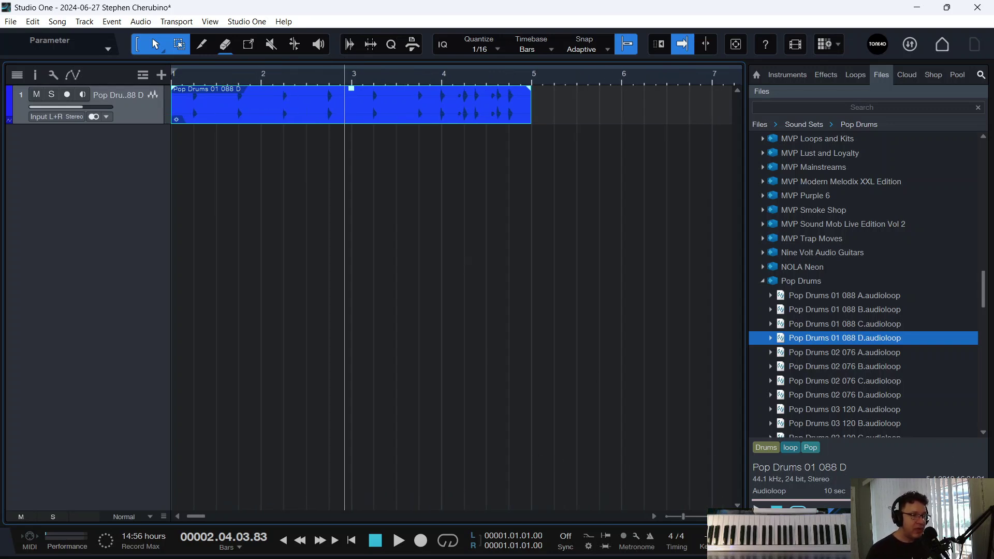
- Open the inspector, enlarge its event section and clear the file tempo of the Pop Drums 01 088 D event
{"action": "left_click", "coordinate": [35, 75]}
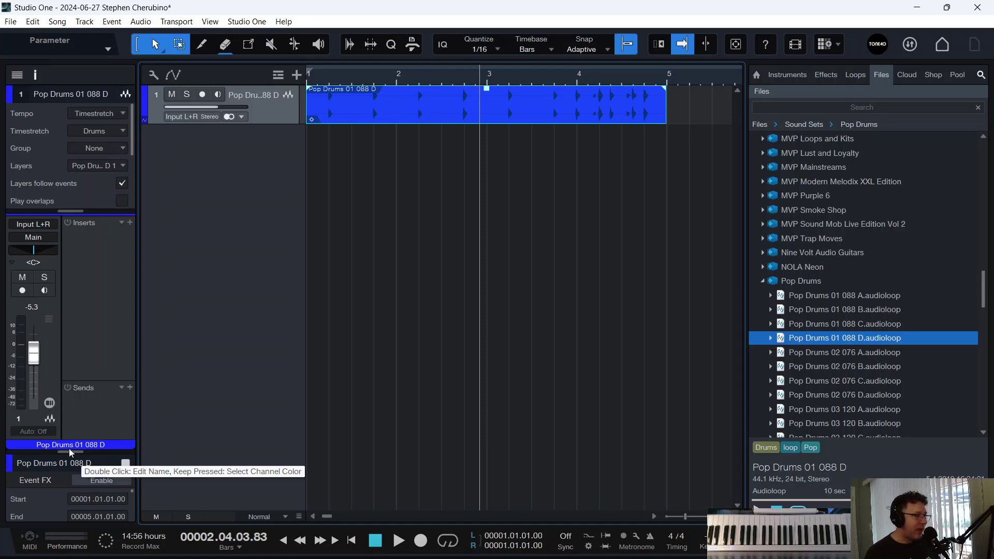
{"action": "left_click_drag", "start_coordinate": [65, 454], "coordinate": [67, 211]}
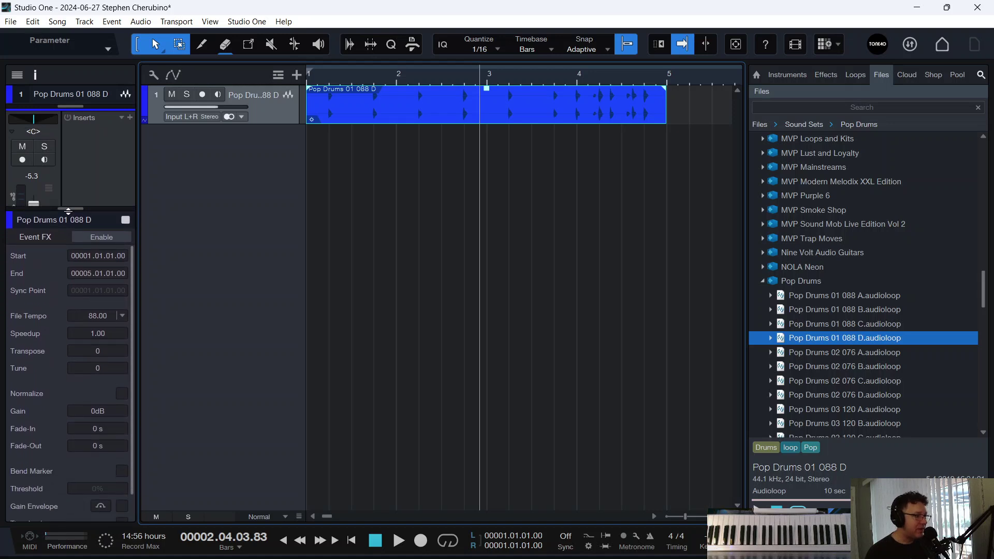
{"action": "left_click", "coordinate": [98, 316]}
{"action": "key", "text": "BackSpace"}
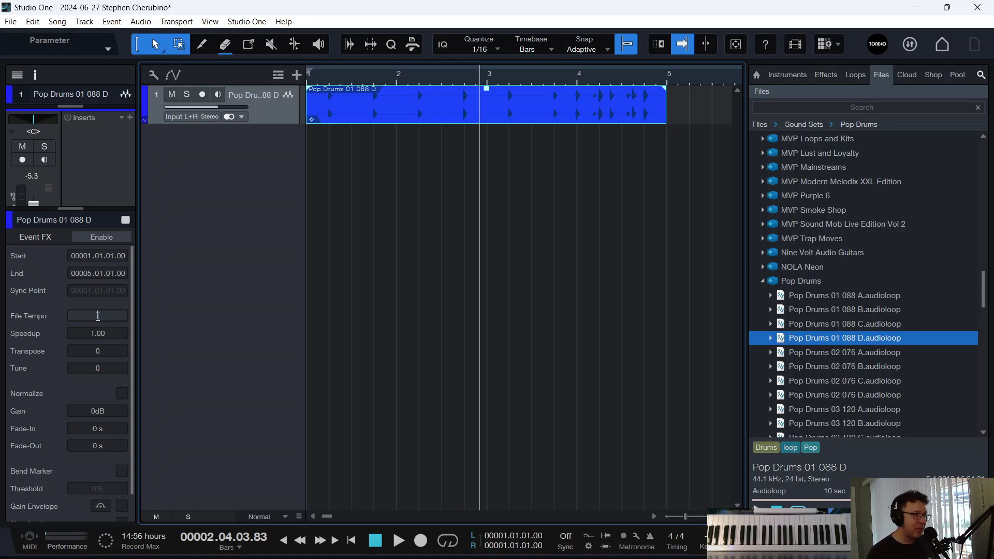
{"action": "key", "text": "Return"}
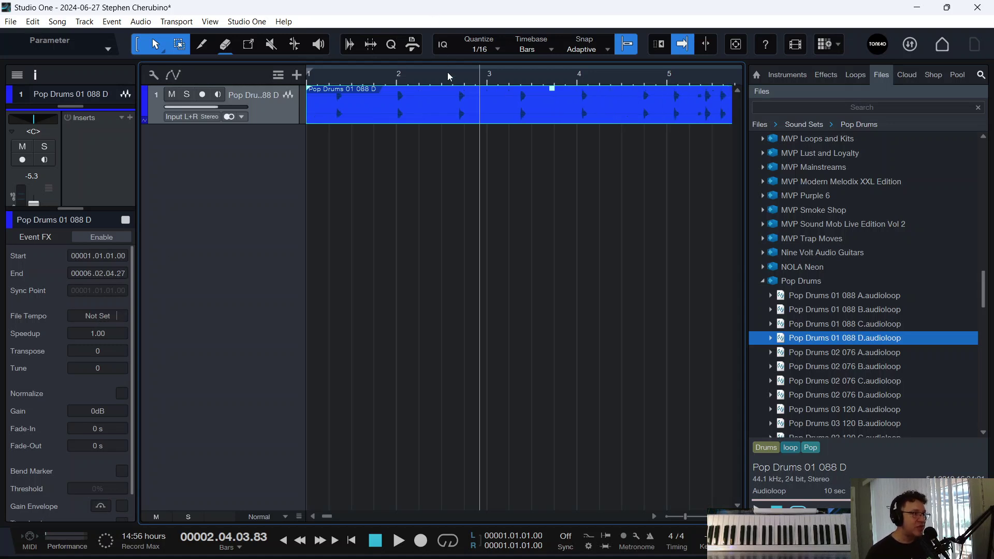
- Play the drum loop from the start of the song to compare its hits with the bar grid
{"action": "left_click_drag", "start_coordinate": [448, 76], "coordinate": [510, 85]}
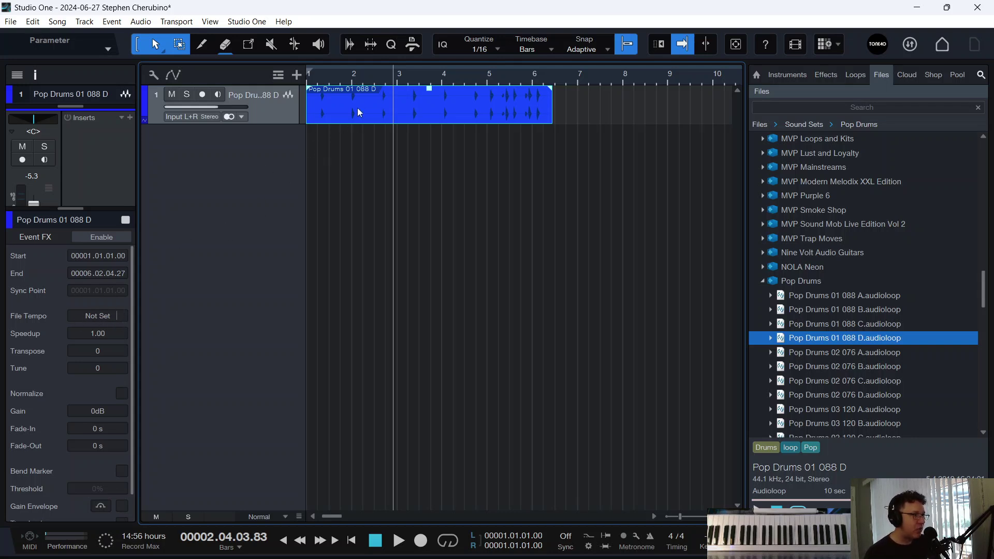
{"action": "left_click_drag", "start_coordinate": [412, 79], "coordinate": [466, 92]}
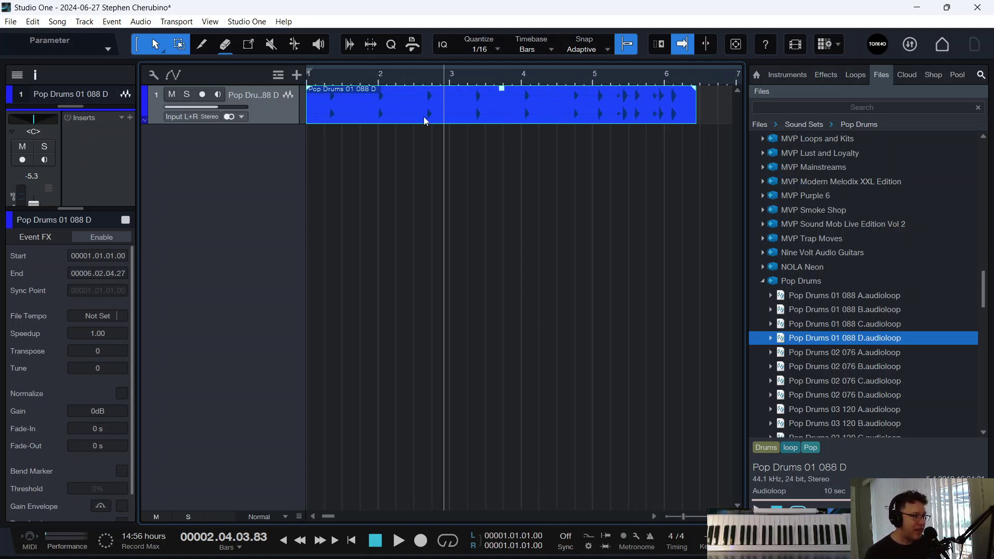
{"action": "key", "text": "Home"}
{"action": "key", "text": "space"}
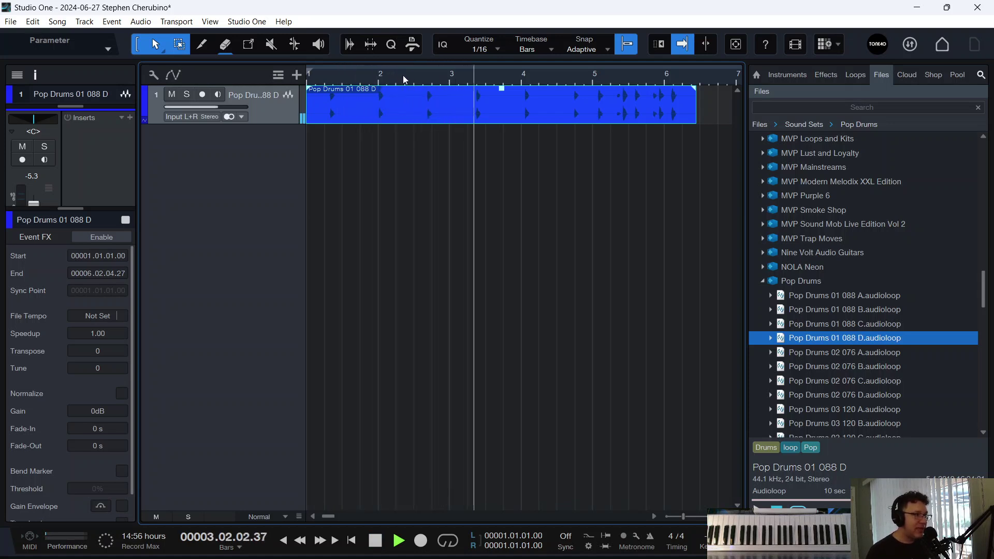
{"action": "key", "text": "space"}
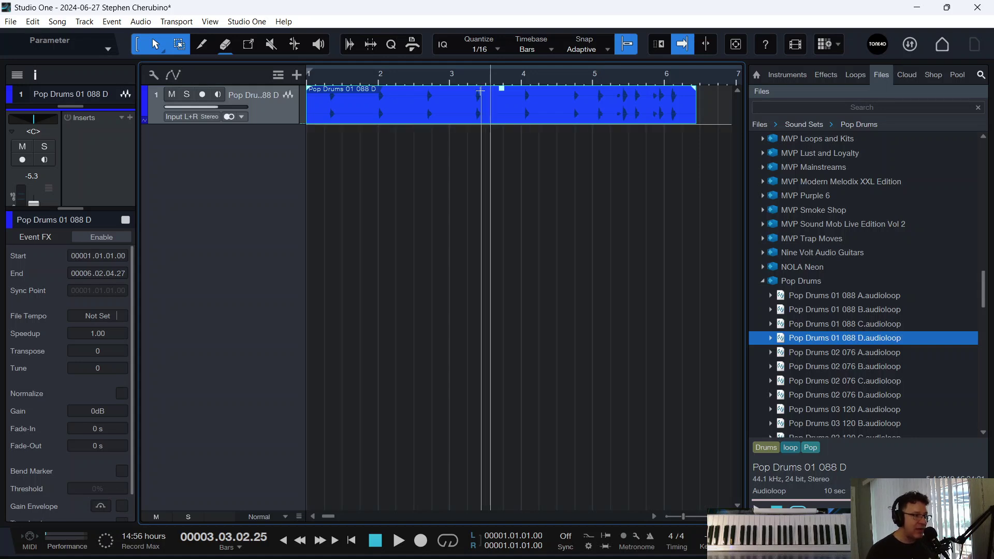
- Match the song tempo to the drum loop so it ends at bar 5, and play it with the metronome on
{"action": "scroll", "coordinate": [455, 75], "scroll_direction": "down", "scroll_amount": 2}
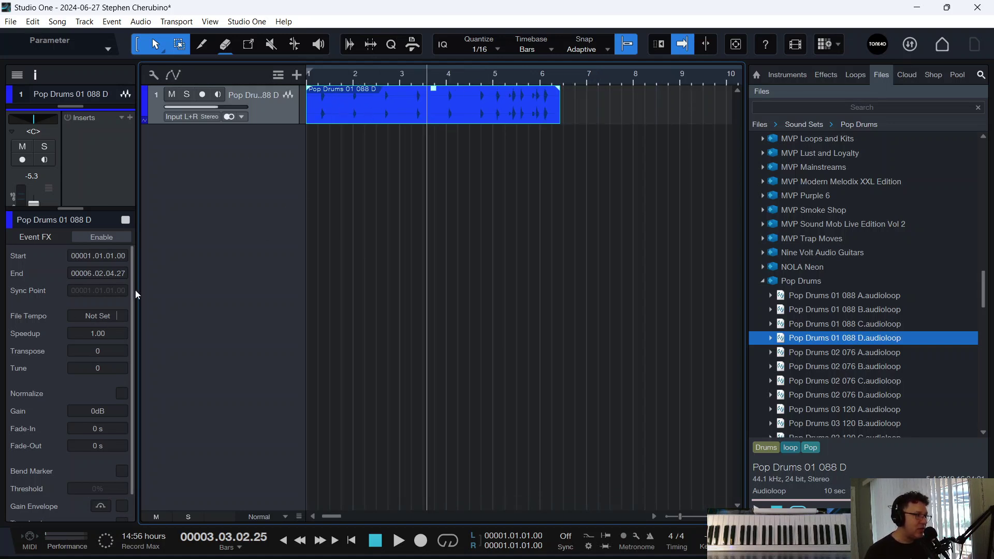
{"action": "left_click_drag", "start_coordinate": [384, 76], "coordinate": [420, 89]}
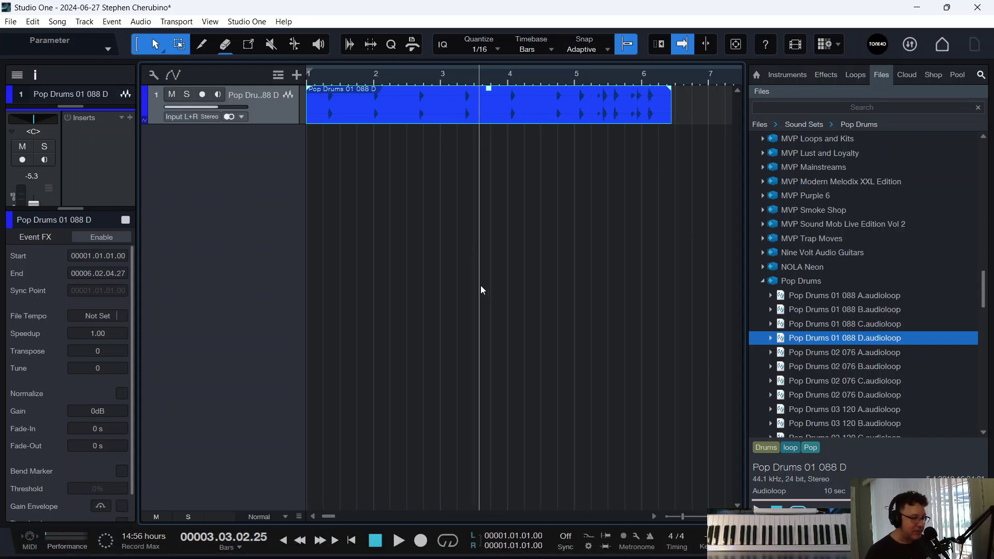
{"action": "key", "text": "Return"}
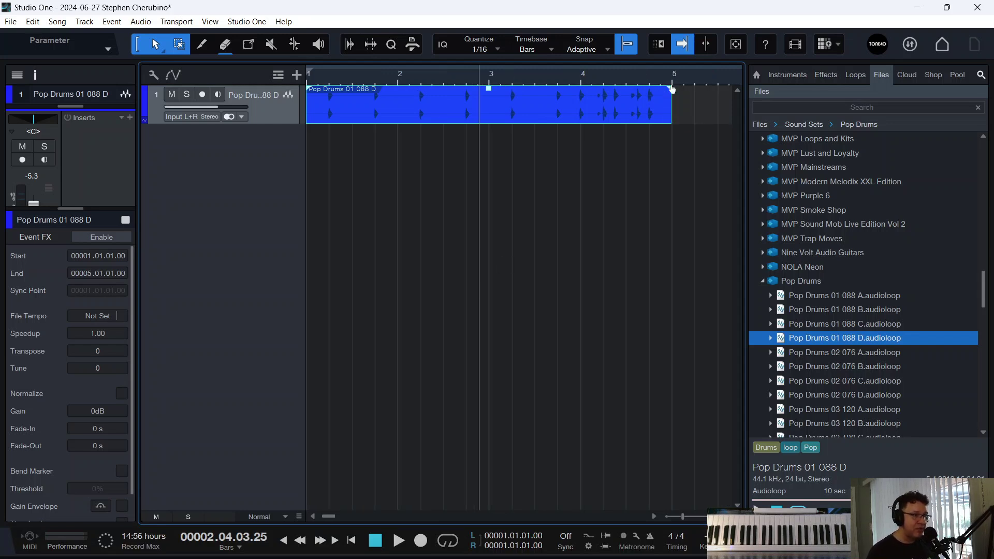
{"action": "scroll", "coordinate": [679, 73], "scroll_direction": "down", "scroll_amount": 3}
{"action": "key", "text": "comma"}
{"action": "key", "text": "space"}
{"action": "left_click_drag", "start_coordinate": [337, 80], "coordinate": [385, 90]}
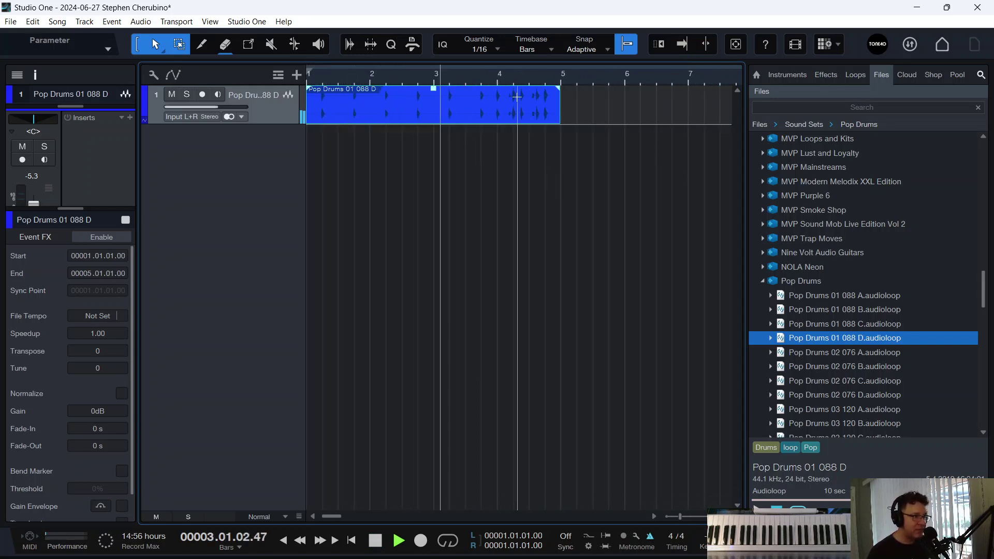
{"action": "key", "text": "space"}
{"action": "key", "text": "f"}
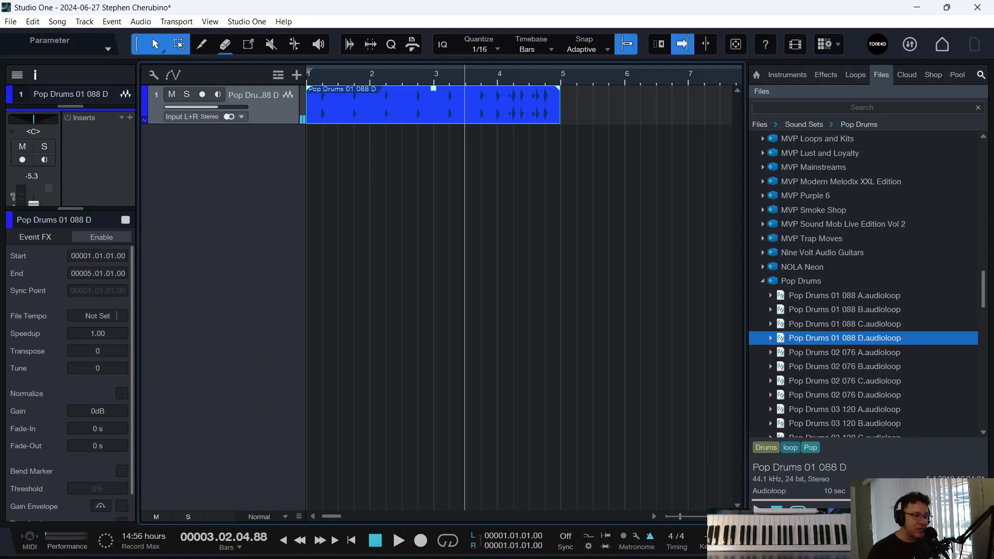
- Return the song to its original tempo and play the drum loop from the start against the metronome
{"action": "key", "text": "Return"}
{"action": "key", "text": "comma"}
{"action": "key", "text": "space"}
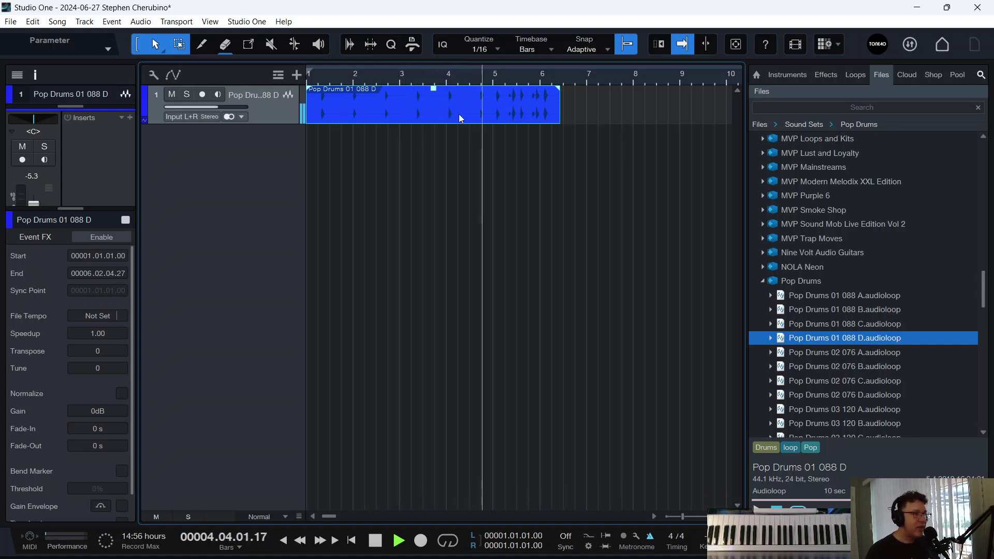
{"action": "key", "text": "space"}
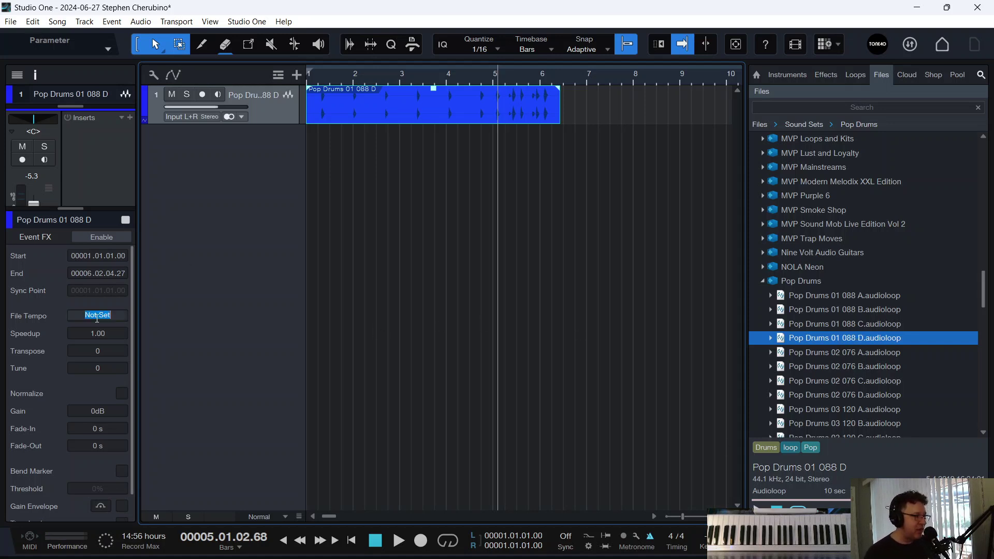
- Set the drum event's file tempo to 88 and play the loop from the start against the metronome
{"action": "type", "text": "88"}
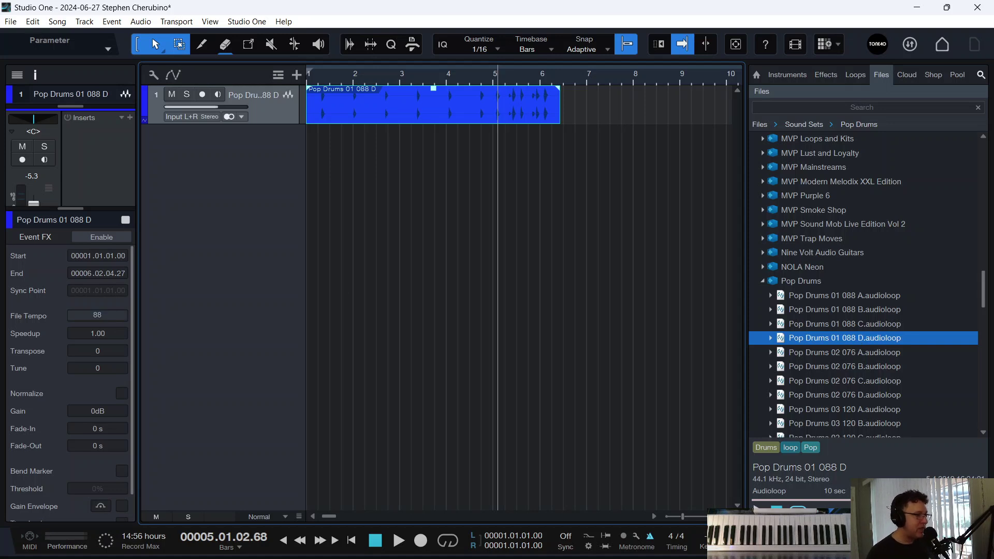
{"action": "key", "text": "Return"}
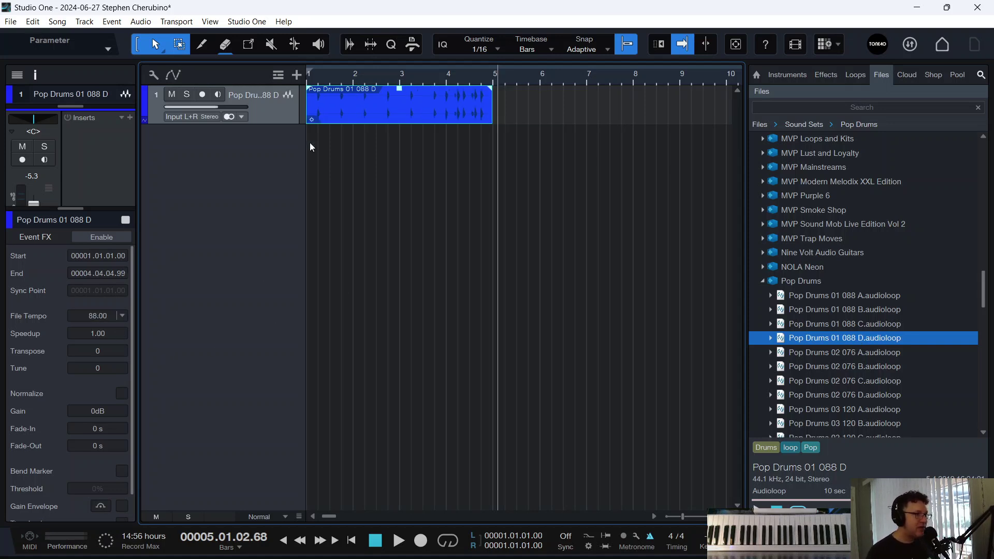
{"action": "left_click_drag", "start_coordinate": [374, 79], "coordinate": [411, 87]}
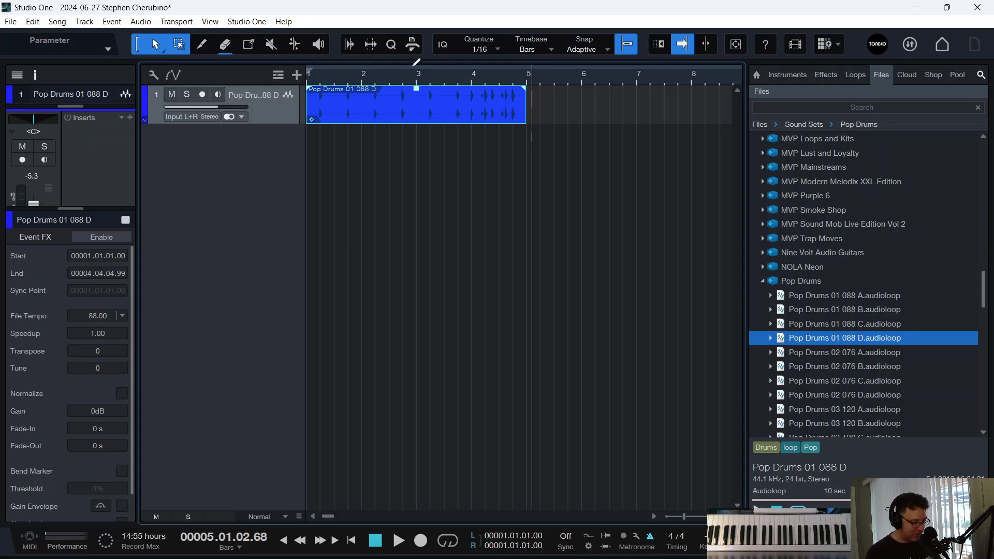
{"action": "key", "text": "space"}
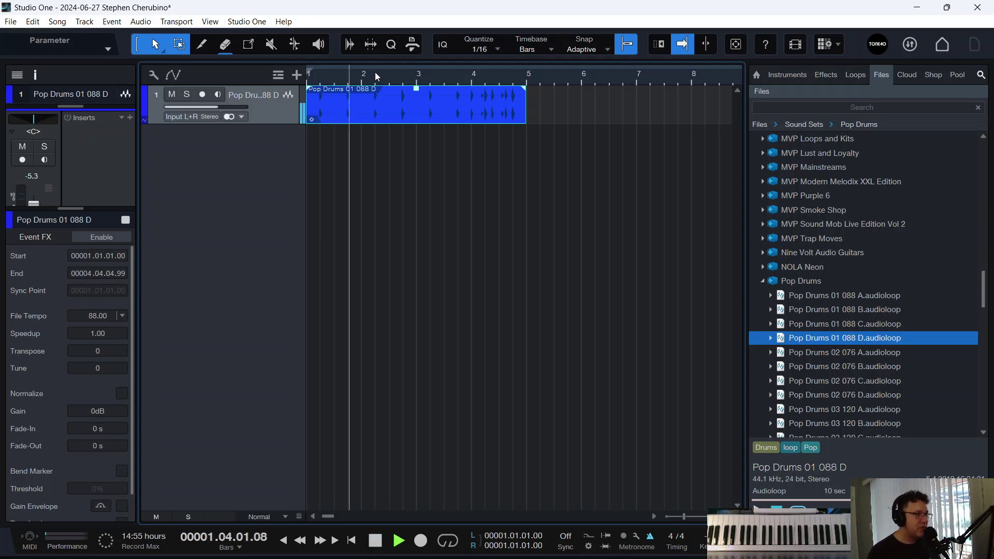
{"action": "key", "text": "space"}
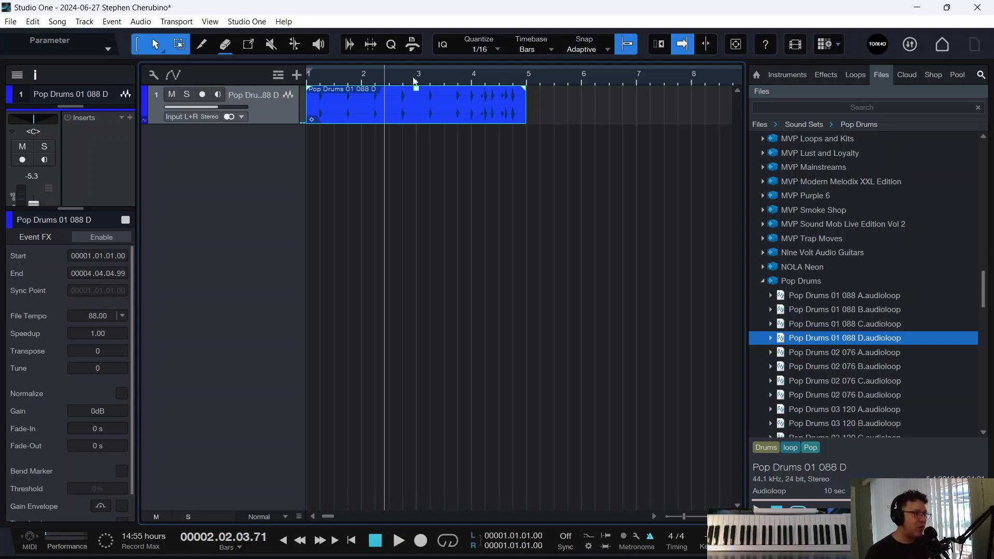
{"action": "left_click_drag", "start_coordinate": [413, 77], "coordinate": [440, 76]}
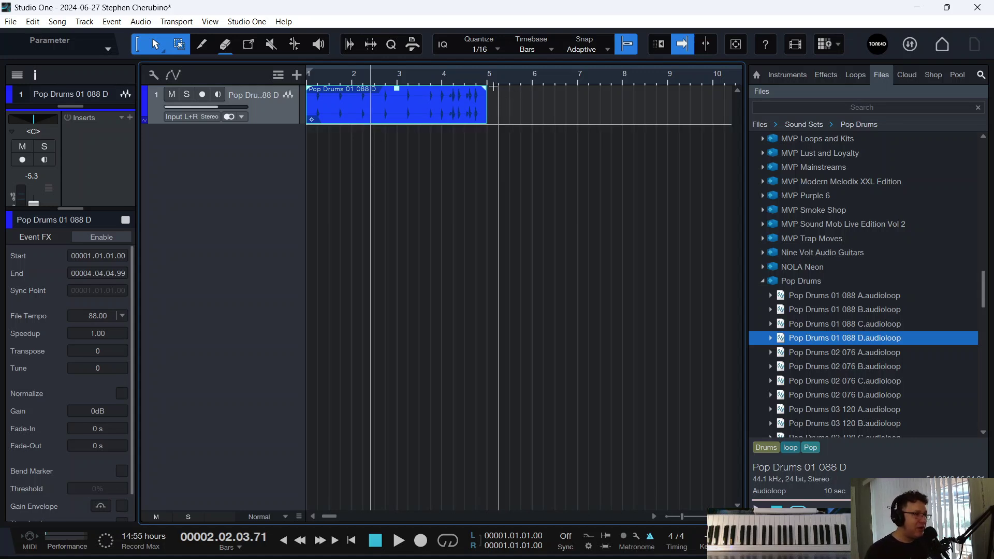
{"action": "mouse_move", "coordinate": [475, 83]}
{"action": "left_mouse_down"}
{"action": "mouse_move", "coordinate": [477, 101]}
{"action": "mouse_move", "coordinate": [492, 73]}
{"action": "left_mouse_up"}
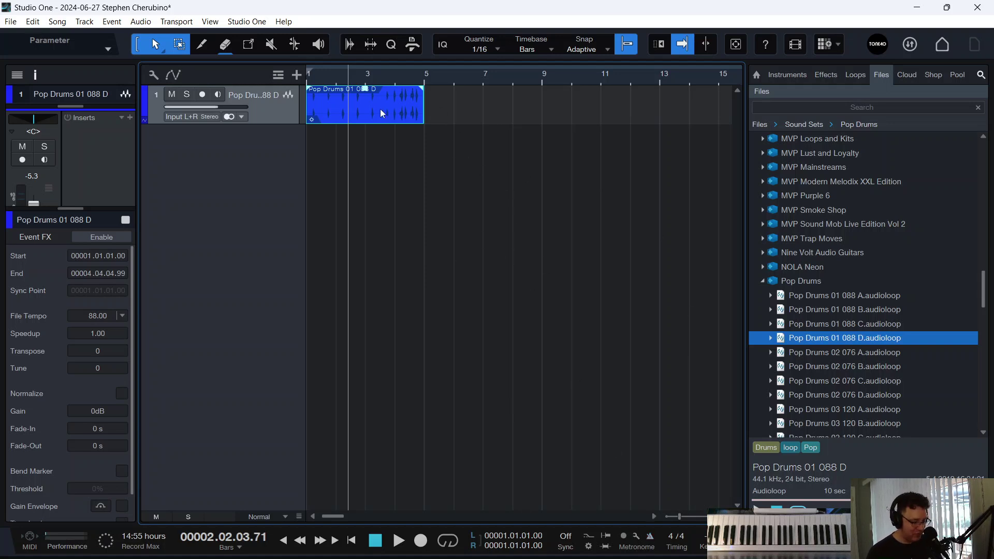
{"action": "key", "text": "space"}
{"action": "key", "text": "space"}
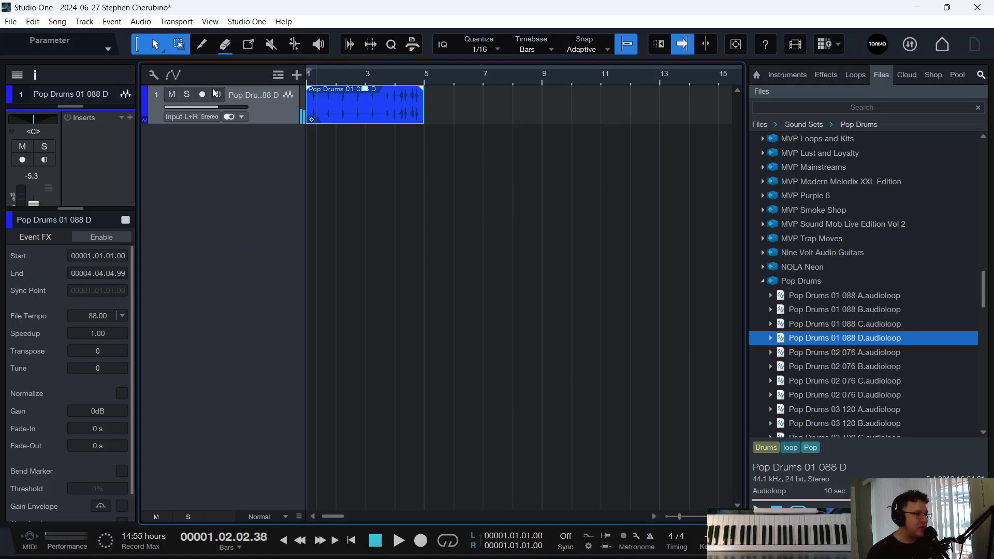
- Mute the drum loop track and return to the beginning of the file browser's folder list
{"action": "left_click", "coordinate": [172, 94]}
{"action": "scroll", "coordinate": [855, 260], "scroll_direction": "up", "scroll_amount": 10}
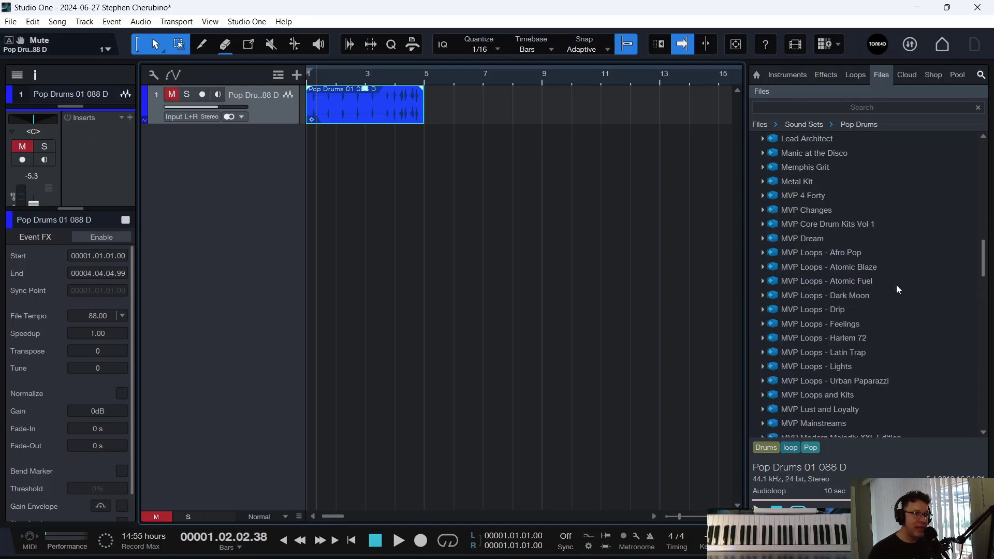
{"action": "left_click_drag", "start_coordinate": [977, 252], "coordinate": [979, 124]}
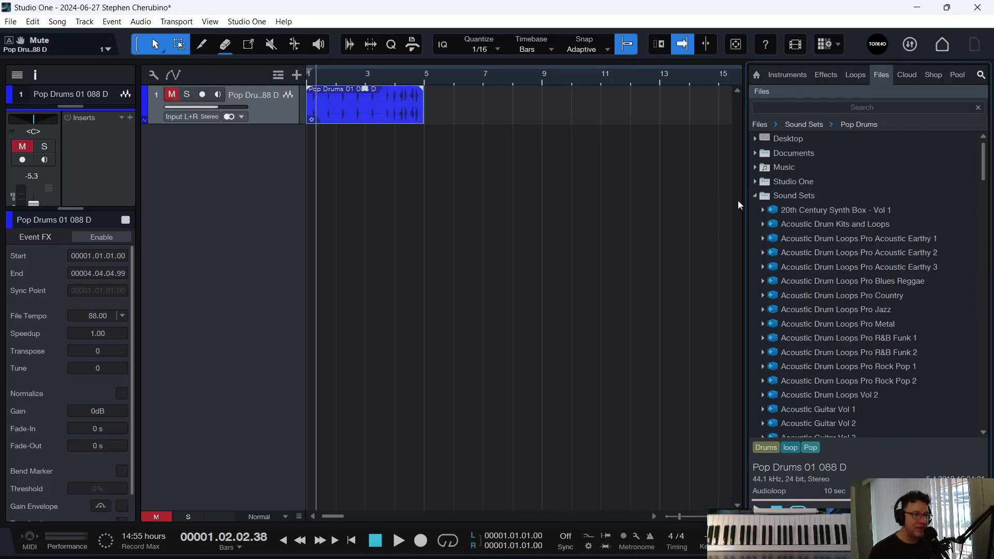
- Collapse the Sound Sets folder and add PreSonus Presence from the instrument browser as a new instrument track
{"action": "left_click", "coordinate": [755, 196]}
{"action": "left_click", "coordinate": [795, 77]}
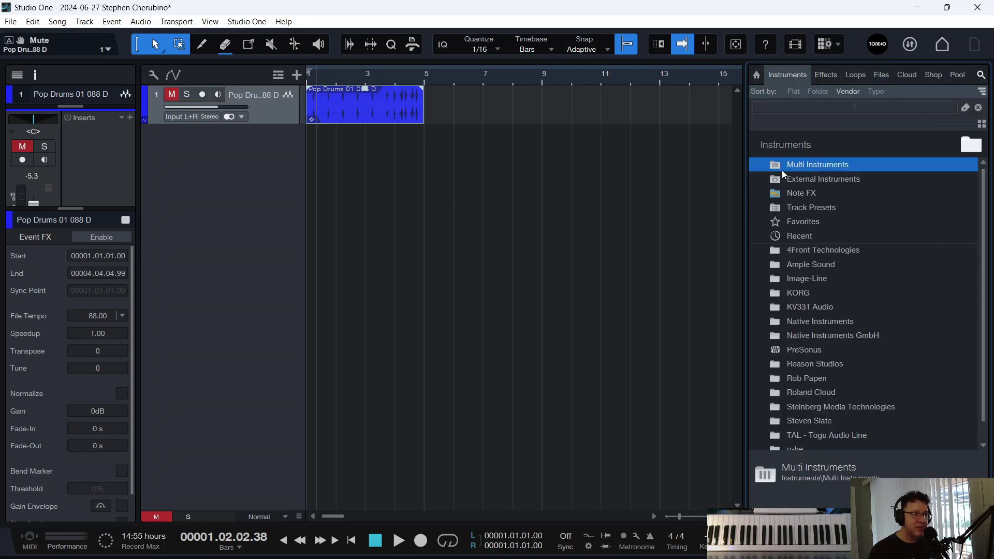
{"action": "scroll", "coordinate": [806, 318], "scroll_direction": "down", "scroll_amount": 1}
{"action": "left_click", "coordinate": [788, 330]}
{"action": "double_click", "coordinate": [787, 330]}
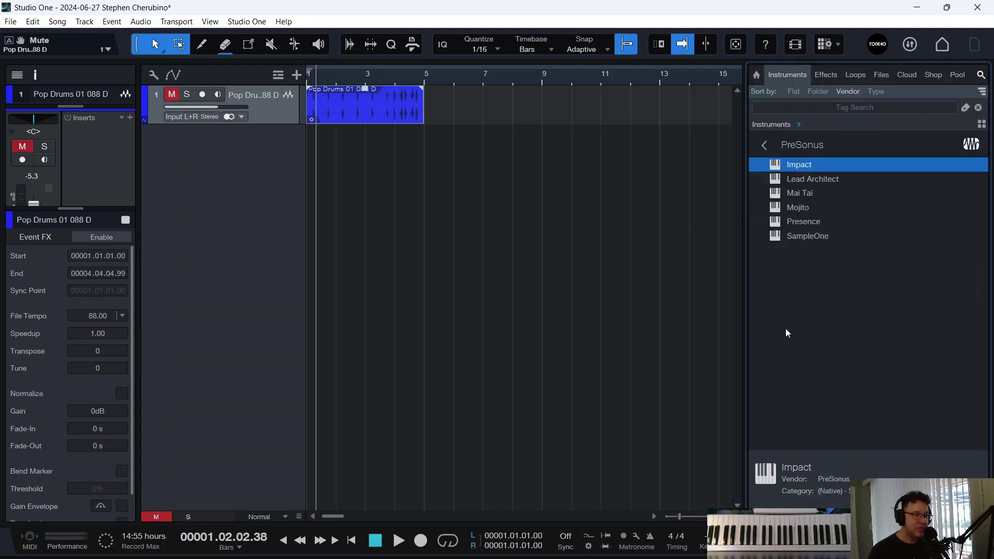
{"action": "left_click_drag", "start_coordinate": [786, 222], "coordinate": [411, 265]}
- Load the Rock Grand preset from the Artist Instruments Keyboards folder into Presence
{"action": "left_click", "coordinate": [298, 72]}
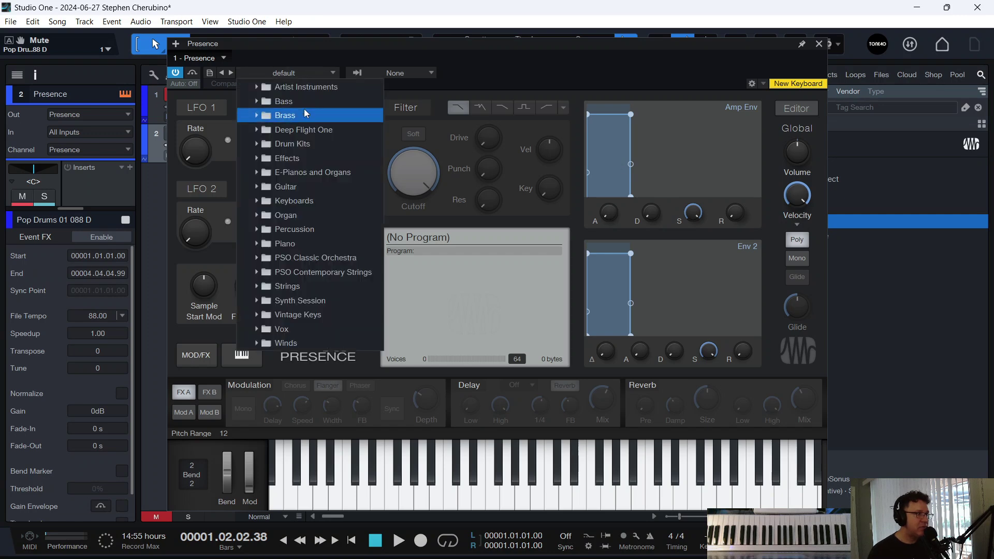
{"action": "left_click", "coordinate": [264, 90]}
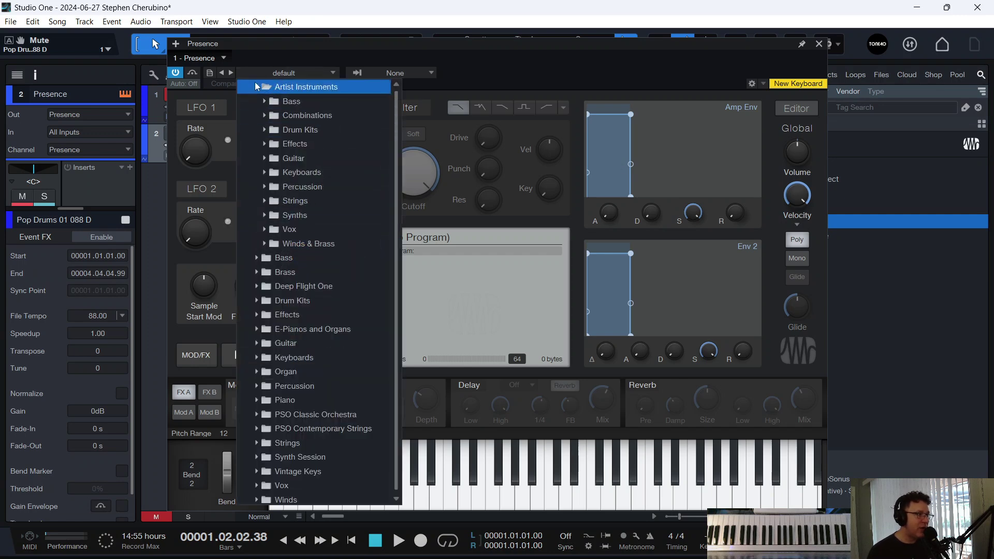
{"action": "left_click", "coordinate": [264, 172]}
{"action": "scroll", "coordinate": [310, 442], "scroll_direction": "down", "scroll_amount": 7}
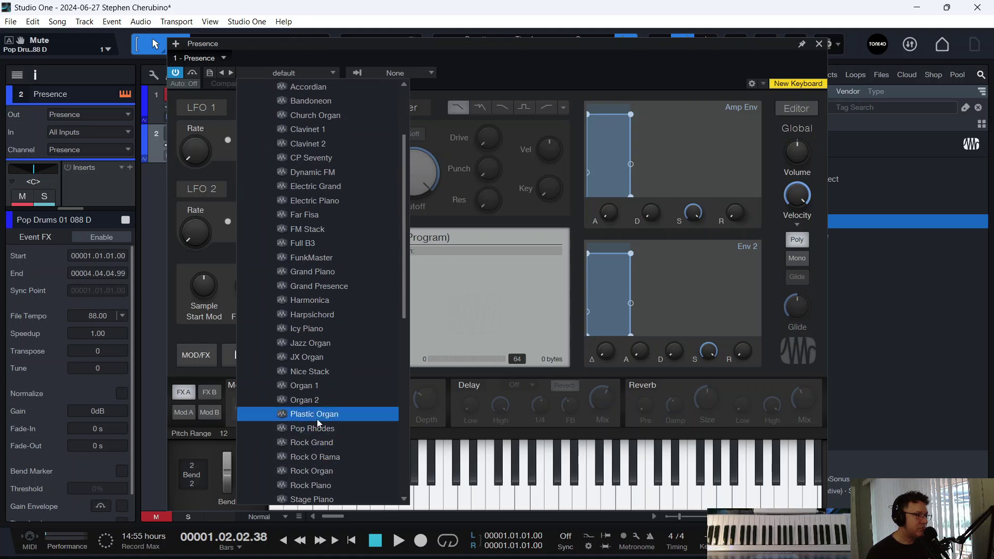
{"action": "left_click", "coordinate": [325, 443]}
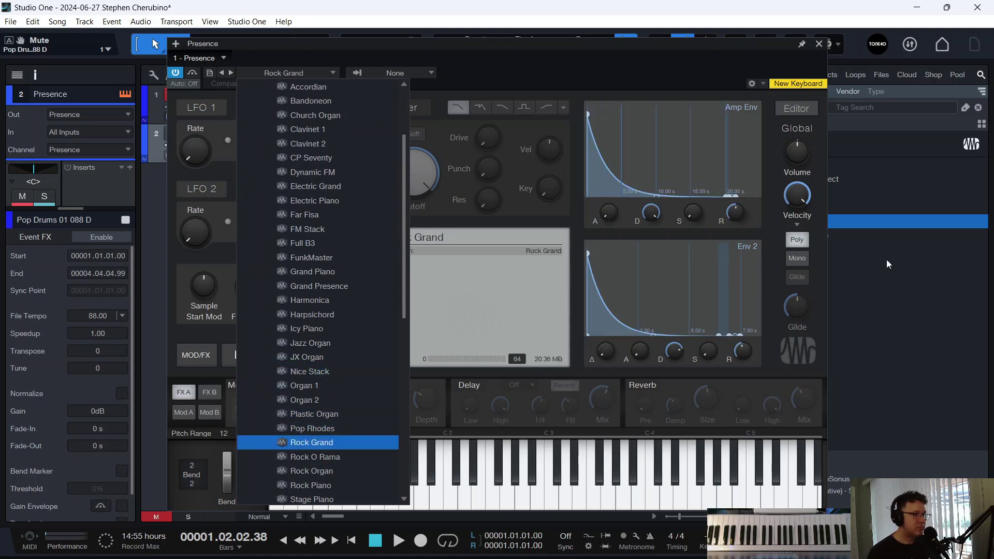
{"action": "left_click", "coordinate": [426, 46]}
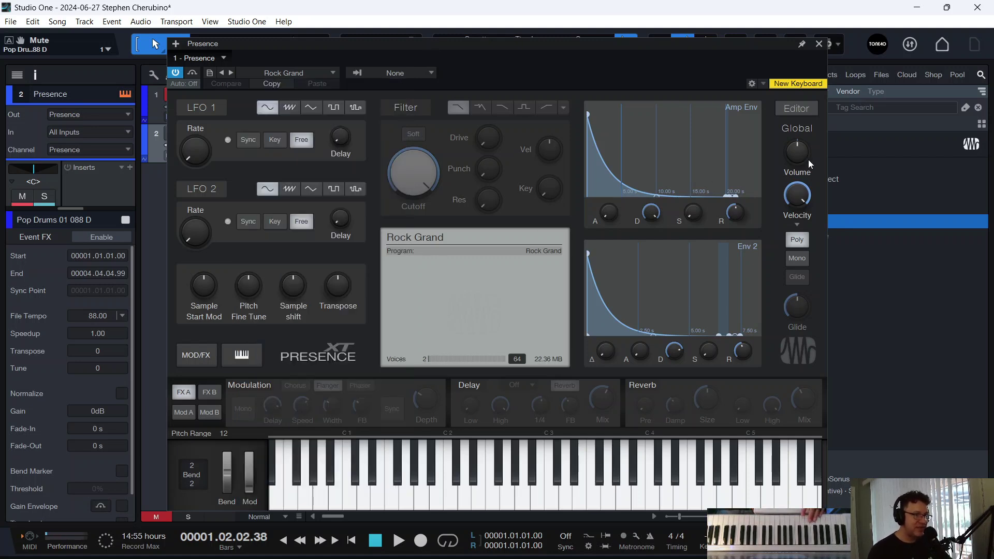
- Lower the Presence volume, record a chord part on the instrument track, and close the instrument window
{"action": "left_click_drag", "start_coordinate": [796, 153], "coordinate": [792, 181]}
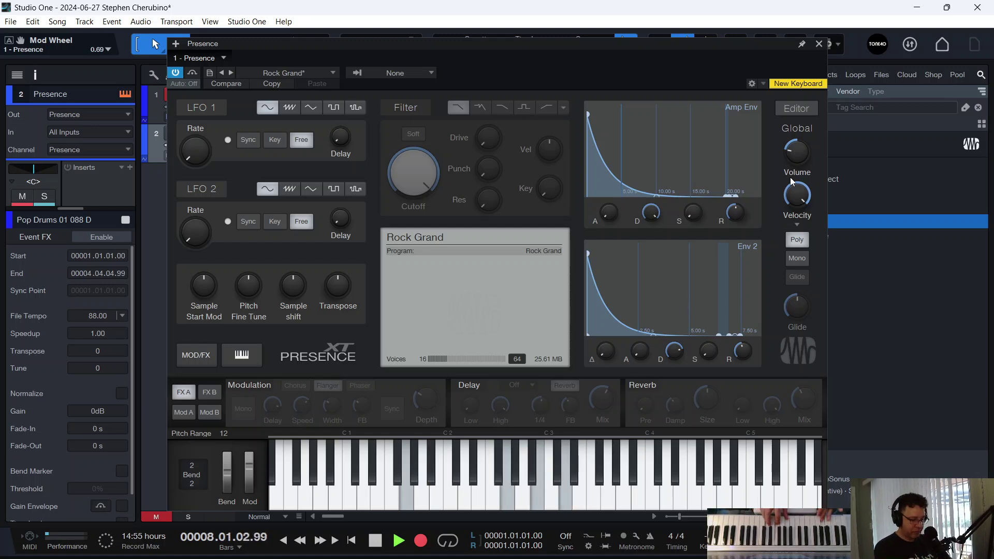
{"action": "key", "text": "space"}
{"action": "left_click", "coordinate": [819, 44]}
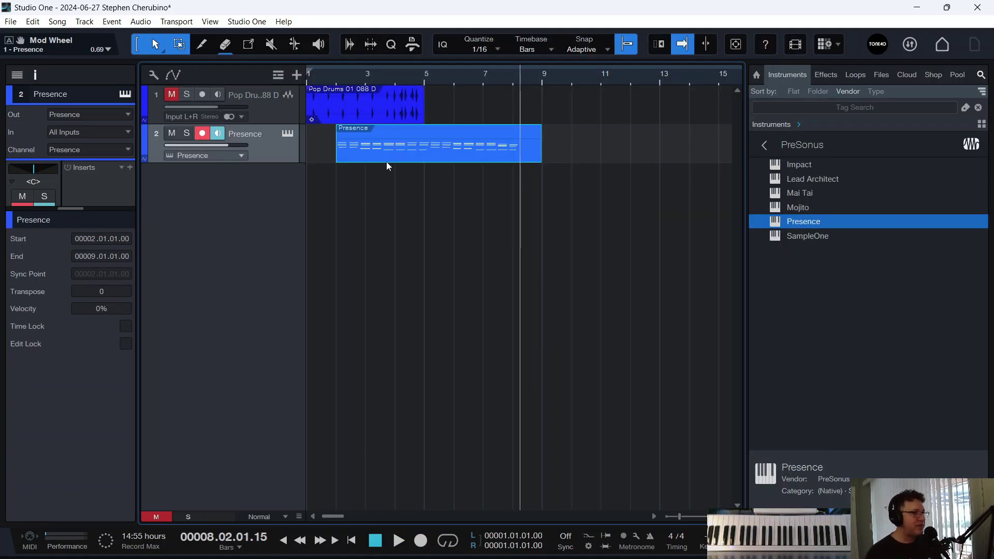
- Trim the empty start of the recorded piano event, move it to the start of bar 1, and play it
{"action": "mouse_move", "coordinate": [372, 160]}
{"action": "left_mouse_down"}
{"action": "mouse_move", "coordinate": [346, 151]}
{"action": "mouse_move", "coordinate": [358, 150]}
{"action": "left_mouse_up"}
{"action": "left_click_drag", "start_coordinate": [318, 80], "coordinate": [310, 155]}
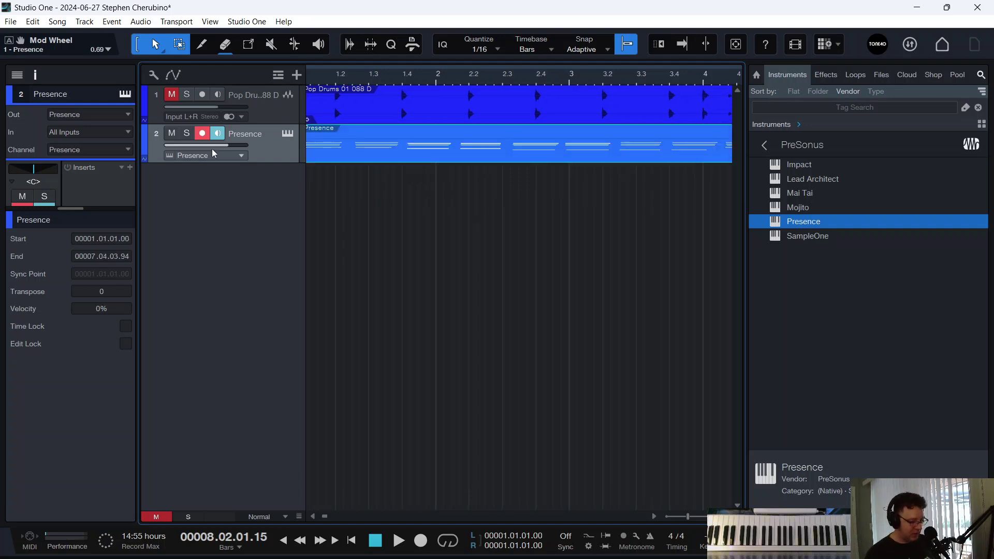
{"action": "key", "text": "space"}
{"action": "key", "text": "f"}
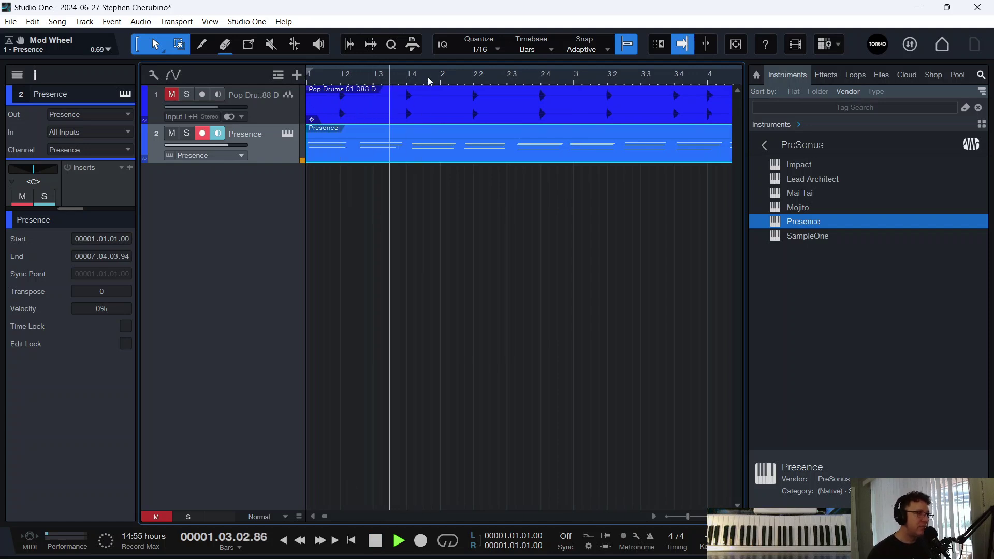
- Trim the end of the piano event to 00007.01.03.13, just after its last chord, and stop playback
{"action": "left_click_drag", "start_coordinate": [426, 73], "coordinate": [399, 58]}
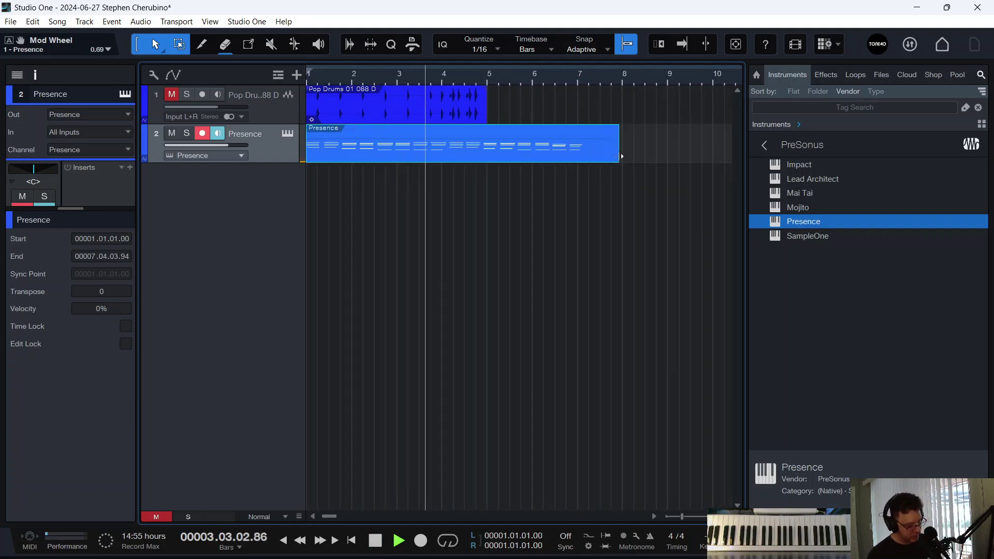
{"action": "left_click_drag", "start_coordinate": [621, 156], "coordinate": [584, 151]}
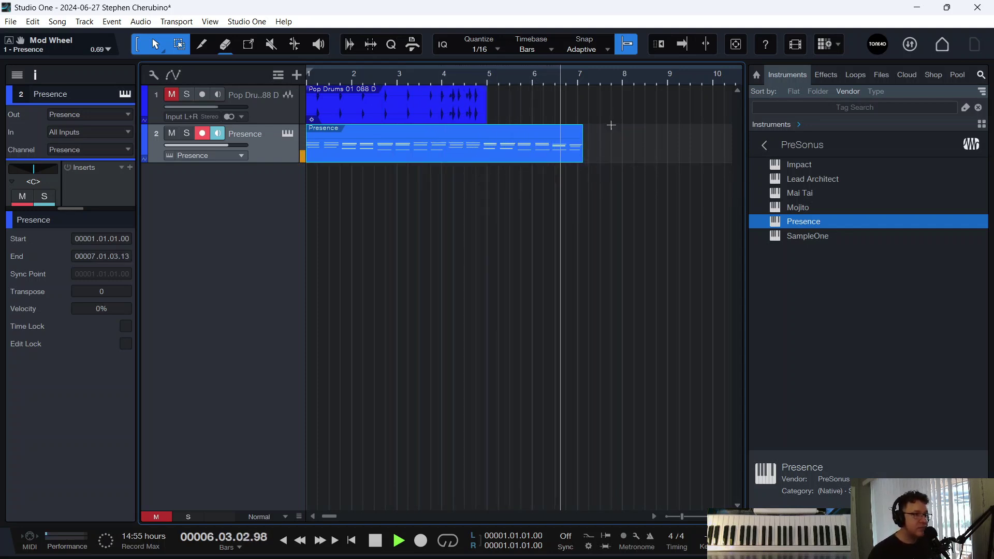
{"action": "key", "text": "space"}
{"action": "key", "text": "f"}
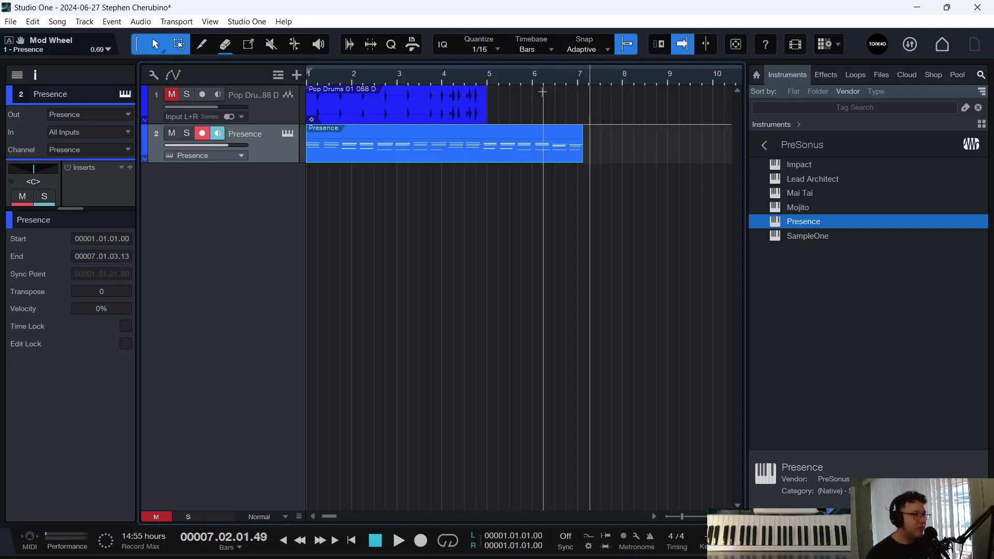
- Time-stretch the drum loop to the end of the piano part, first to bar 7, then without snapping to about 00007.01.04.55
{"action": "scroll", "coordinate": [520, 77], "scroll_direction": "down", "scroll_amount": 3}
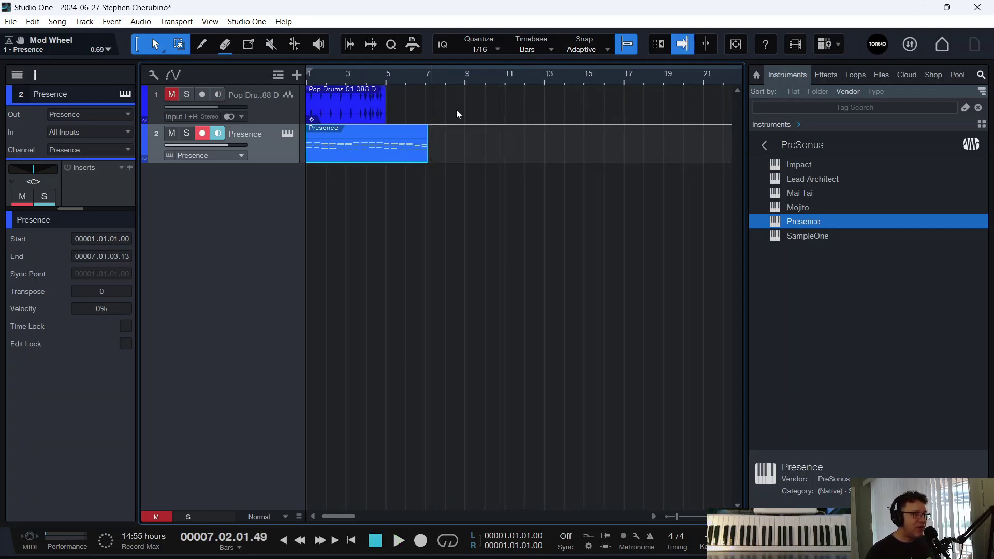
{"action": "left_click_drag", "start_coordinate": [362, 79], "coordinate": [474, 93]}
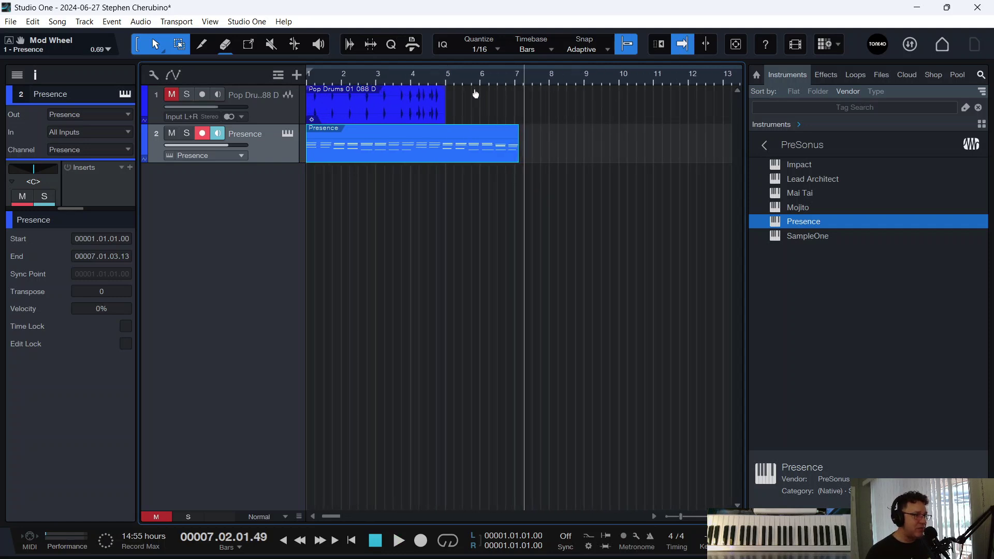
{"action": "left_click", "coordinate": [391, 108], "text": "shift"}
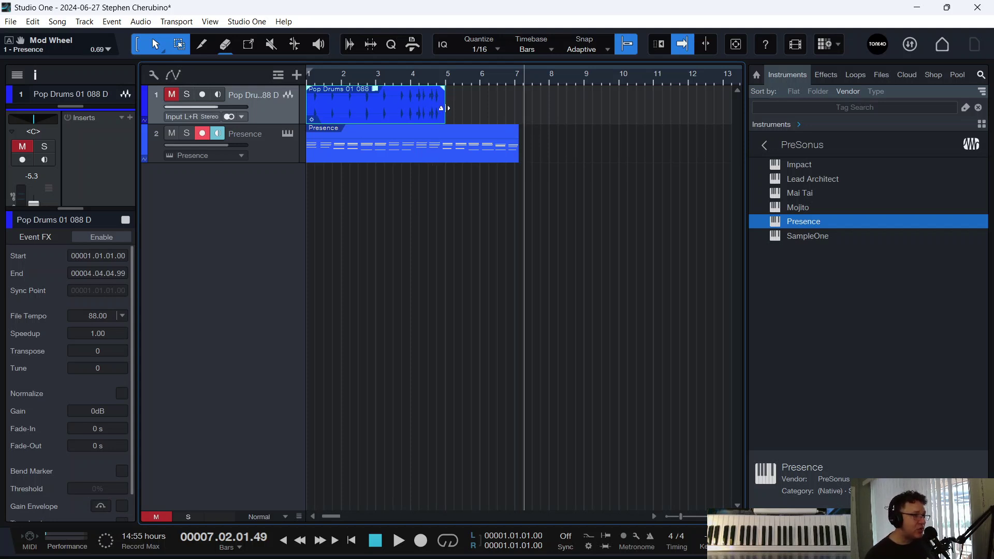
{"action": "left_click_drag", "start_coordinate": [444, 106], "coordinate": [517, 109]}
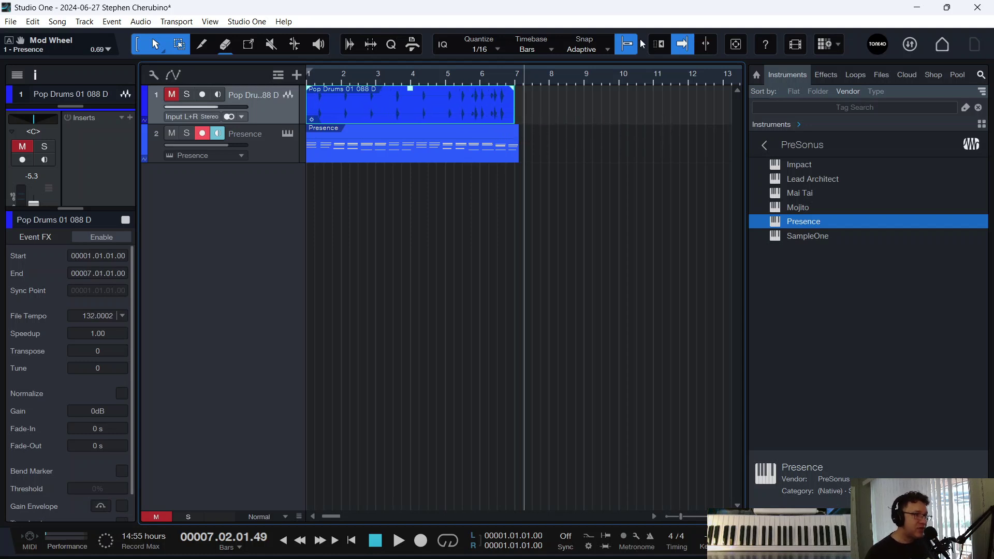
{"action": "scroll", "coordinate": [522, 80], "scroll_direction": "up", "scroll_amount": 5}
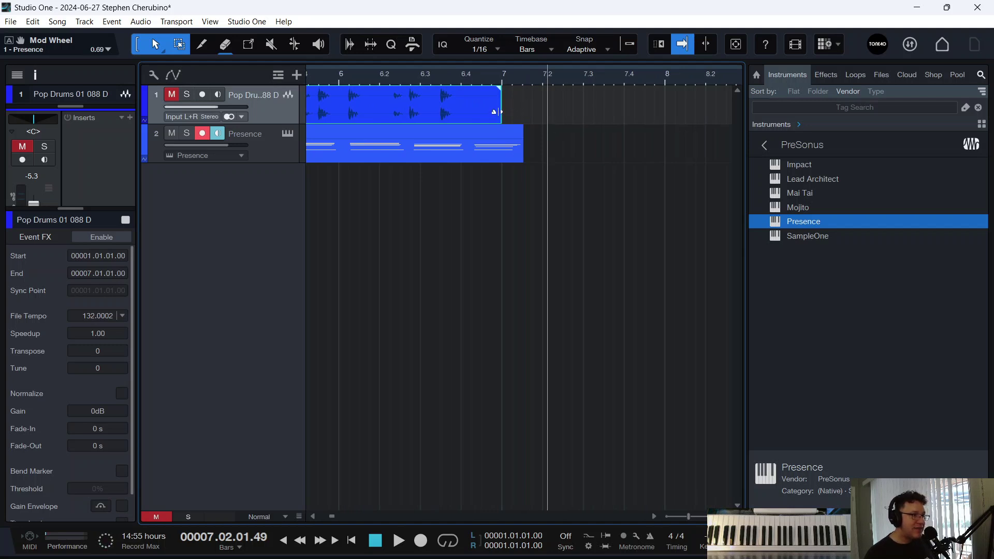
{"action": "left_click_drag", "start_coordinate": [498, 111], "coordinate": [535, 107]}
- Solo the drum loop track and play the stretched loop from the start of the song
{"action": "key", "text": "comma"}
{"action": "key", "text": "space"}
{"action": "key", "text": "space"}
{"action": "left_click", "coordinate": [187, 96]}
{"action": "key", "text": "space"}
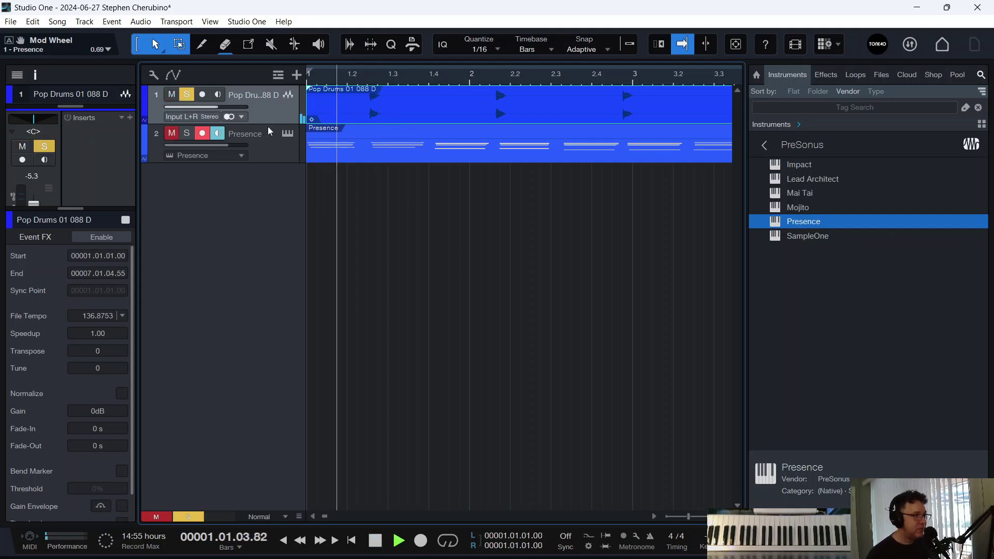
- Solo the piano track as well, play both tracks together from the start, and stop around bar 4
{"action": "left_click", "coordinate": [186, 134]}
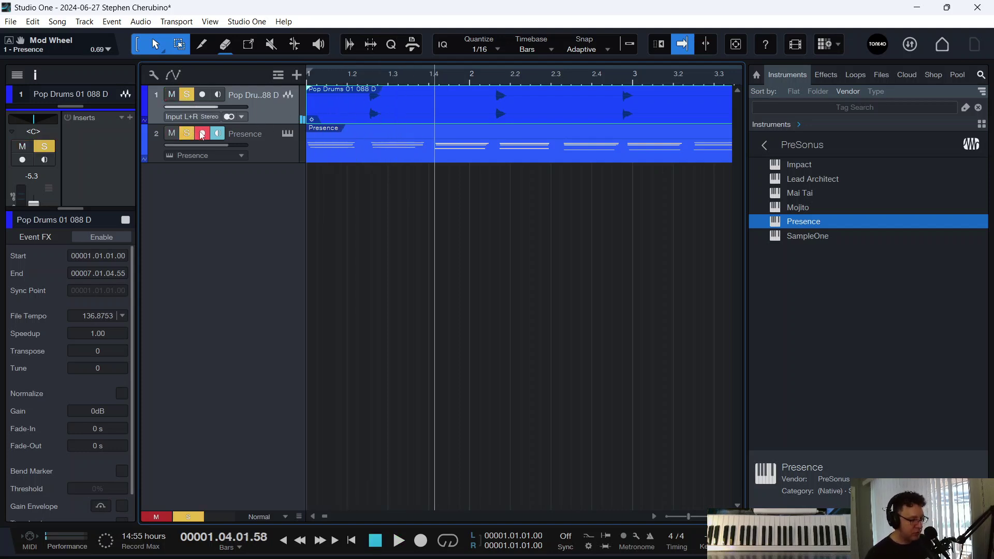
{"action": "key", "text": "space"}
{"action": "key", "text": "space"}
{"action": "scroll", "coordinate": [366, 71], "scroll_direction": "down", "scroll_amount": 2}
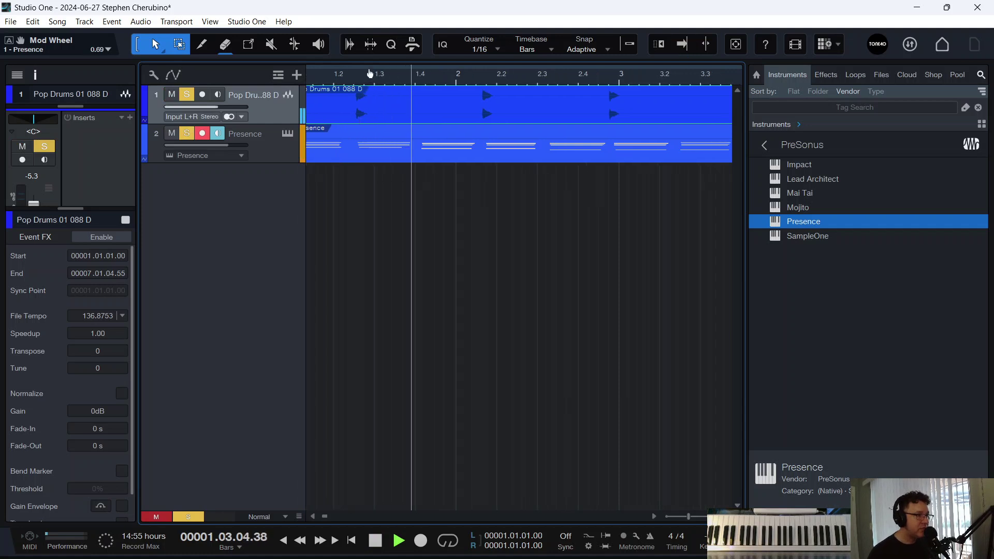
{"action": "scroll", "coordinate": [403, 62], "scroll_direction": "down", "scroll_amount": 3}
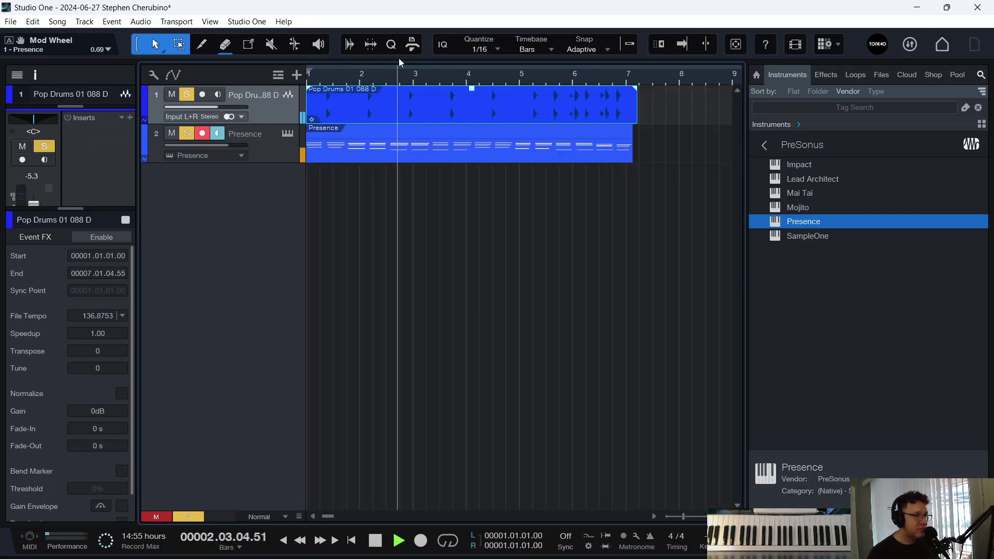
{"action": "left_click_drag", "start_coordinate": [461, 82], "coordinate": [375, 95]}
{"action": "key", "text": "space"}
- Time-stretch the drum loop's end to about 00007.02.02.15 without snapping and play it with the piano from the start
{"action": "scroll", "coordinate": [376, 95], "scroll_direction": "up", "scroll_amount": 2}
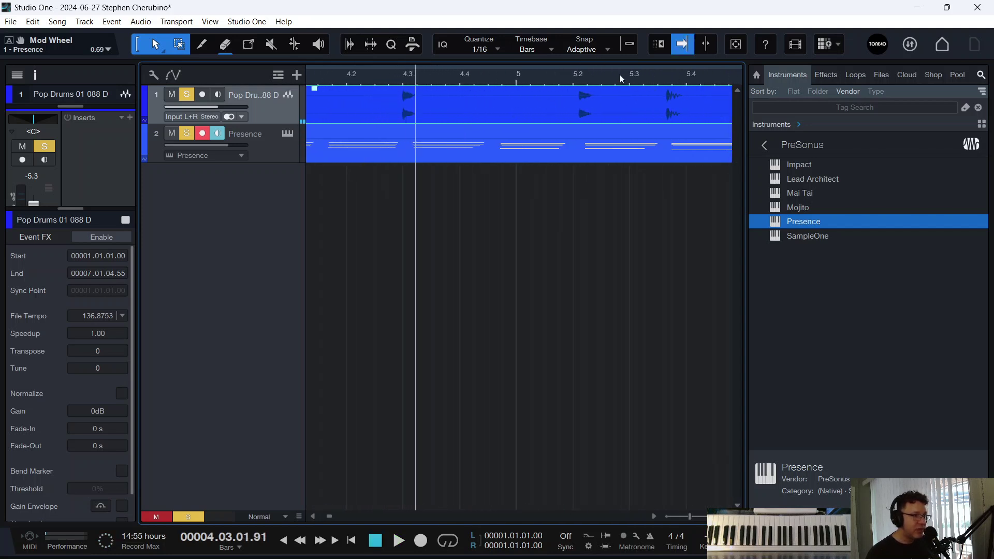
{"action": "scroll", "coordinate": [619, 78], "scroll_direction": "down", "scroll_amount": 1}
{"action": "scroll", "coordinate": [649, 96], "scroll_direction": "right", "scroll_amount": 2}
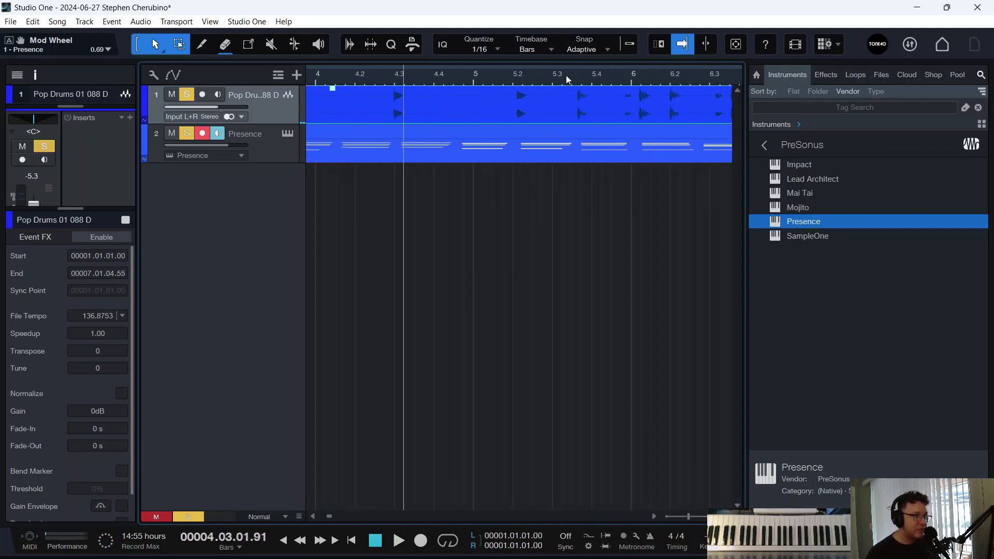
{"action": "scroll", "coordinate": [565, 76], "scroll_direction": "down", "scroll_amount": 2}
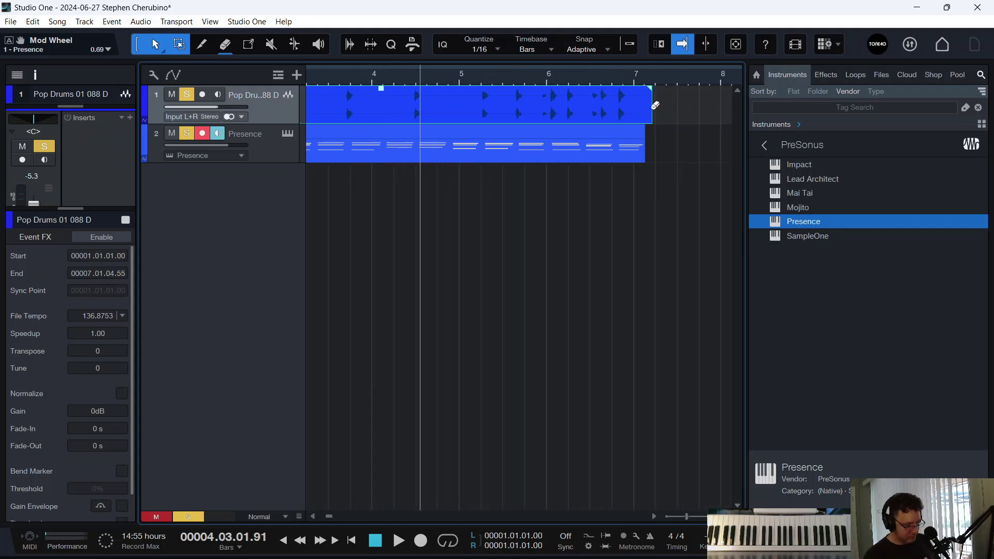
{"action": "left_click_drag", "start_coordinate": [647, 110], "coordinate": [660, 110]}
{"action": "key", "text": "space"}
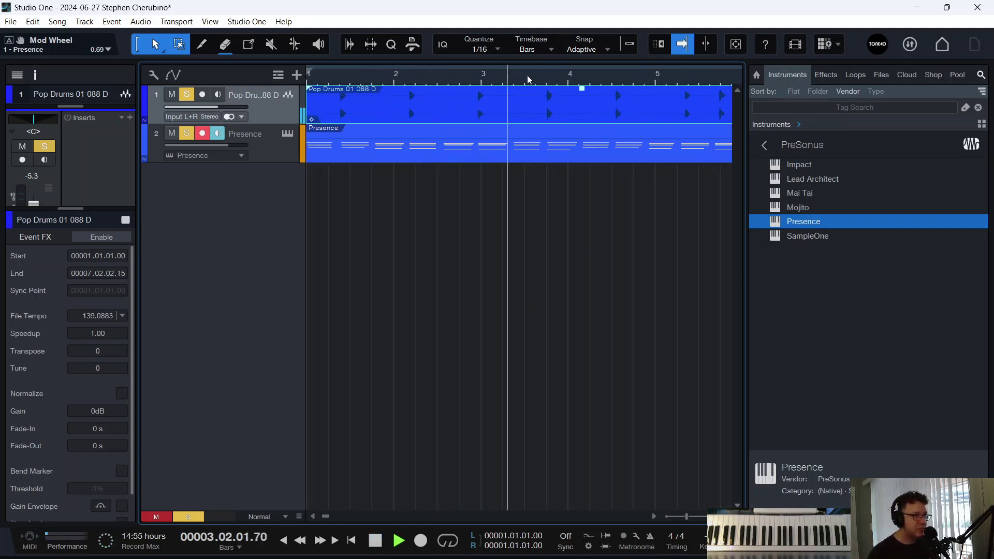
{"action": "left_click_drag", "start_coordinate": [527, 76], "coordinate": [417, 69]}
{"action": "left_click_drag", "start_coordinate": [477, 78], "coordinate": [378, 77]}
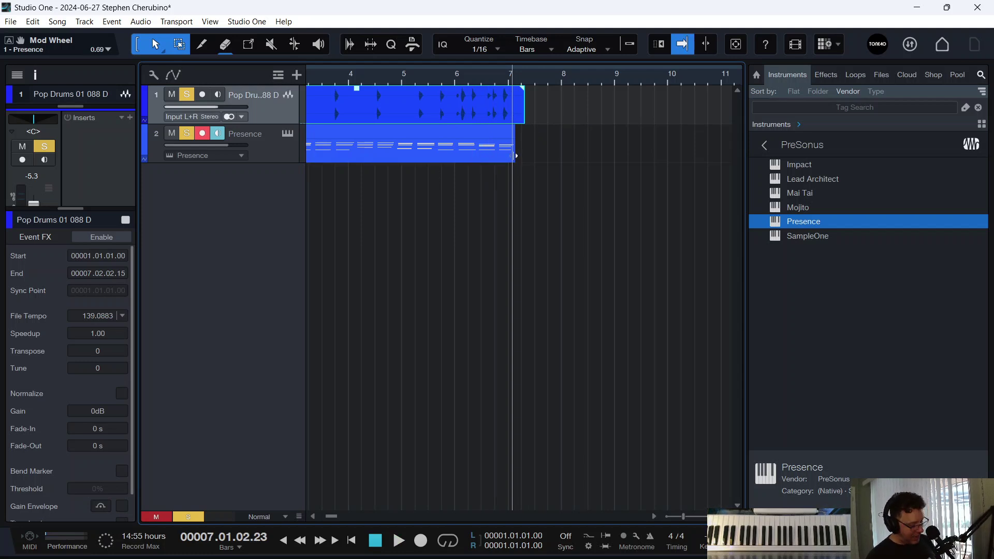
- Time-stretch the piano event with snapping on so it ends at bar 4, and play it from the start
{"action": "left_click_drag", "start_coordinate": [515, 155], "coordinate": [348, 158]}
{"action": "left_click_drag", "start_coordinate": [339, 79], "coordinate": [619, 49]}
{"action": "key", "text": "space"}
{"action": "left_click_drag", "start_coordinate": [333, 72], "coordinate": [445, 92]}
{"action": "key", "text": "space"}
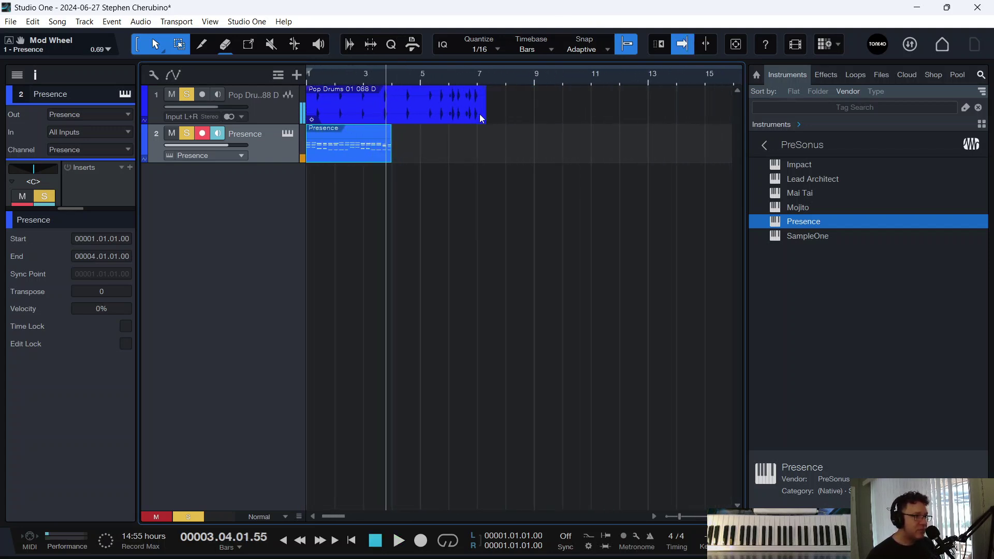
- Time-stretch the drum loop so it also ends at bar 4, and play both tracks from the start
{"action": "left_click", "coordinate": [479, 116]}
{"action": "key", "text": "super"}
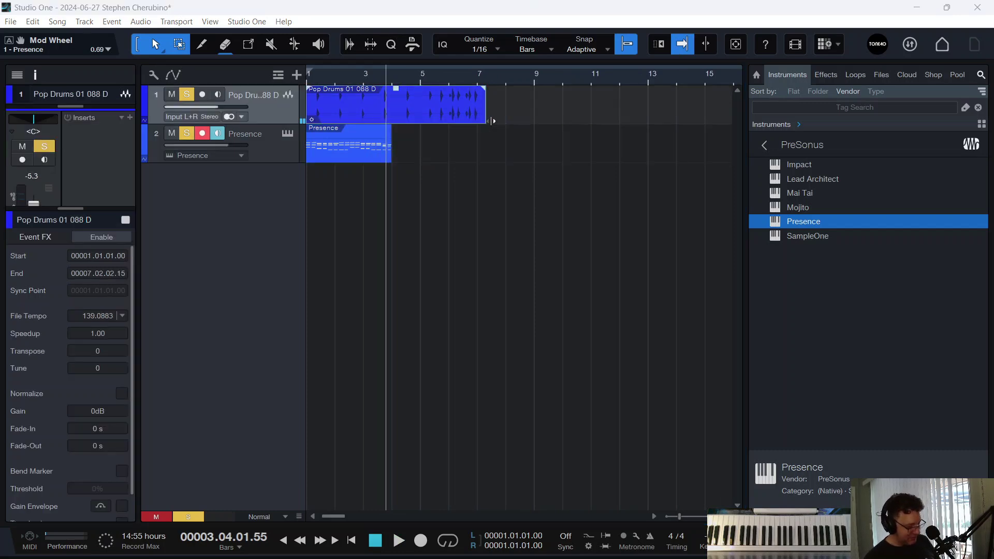
{"action": "left_click", "coordinate": [499, 154]}
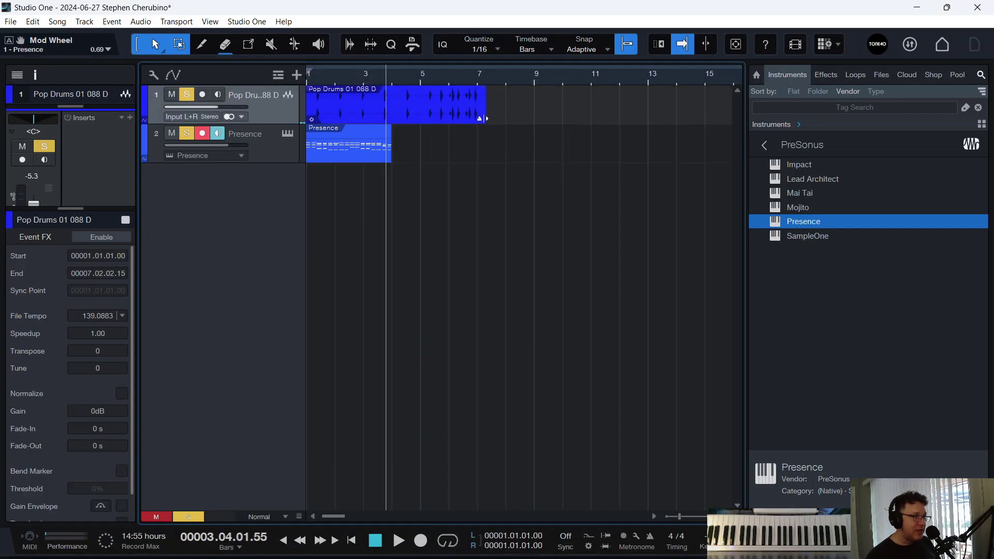
{"action": "left_click_drag", "start_coordinate": [485, 117], "coordinate": [388, 118]}
{"action": "key", "text": "Home"}
{"action": "key", "text": "space"}
{"action": "mouse_move", "coordinate": [334, 77]}
{"action": "left_mouse_down"}
{"action": "mouse_move", "coordinate": [342, 113]}
{"action": "mouse_move", "coordinate": [330, 92]}
{"action": "left_mouse_up"}
{"action": "key", "text": "space"}
- Quantize the drum loop to the 1/16 grid and play it with the piano from the start
{"action": "left_click", "coordinate": [365, 150]}
{"action": "left_click", "coordinate": [381, 115]}
{"action": "key", "text": "q"}
{"action": "key", "text": "Home"}
{"action": "key", "text": "space"}
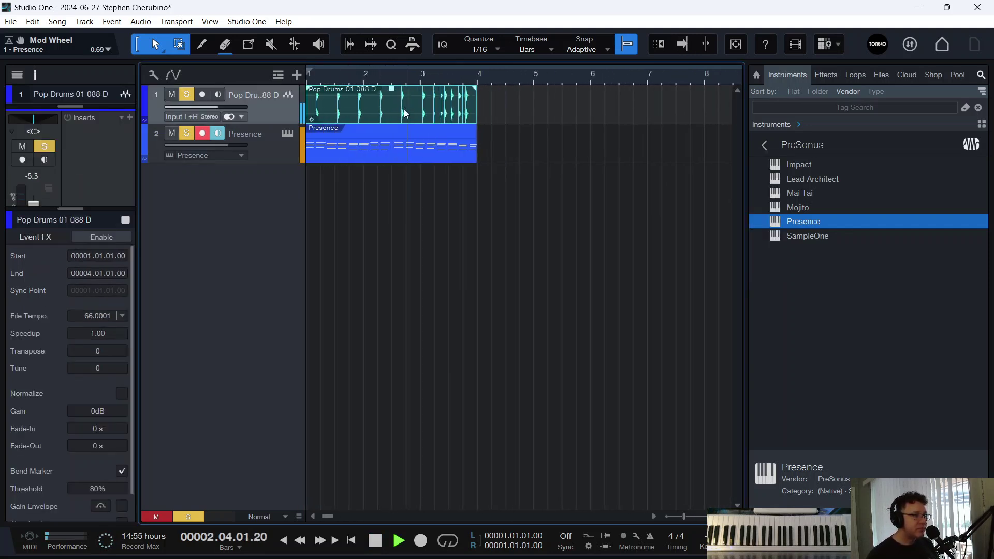
{"action": "key", "text": "space"}
- Add the loop Pop Drums 03 120 B from the Pop Drums sound set to a new track
{"action": "left_click_drag", "start_coordinate": [421, 80], "coordinate": [384, 62]}
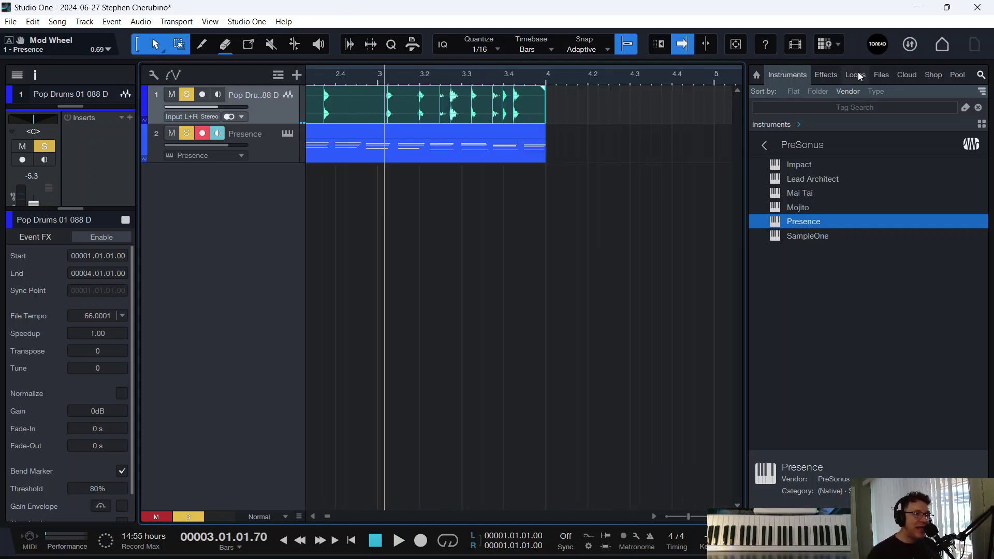
{"action": "left_click", "coordinate": [879, 76]}
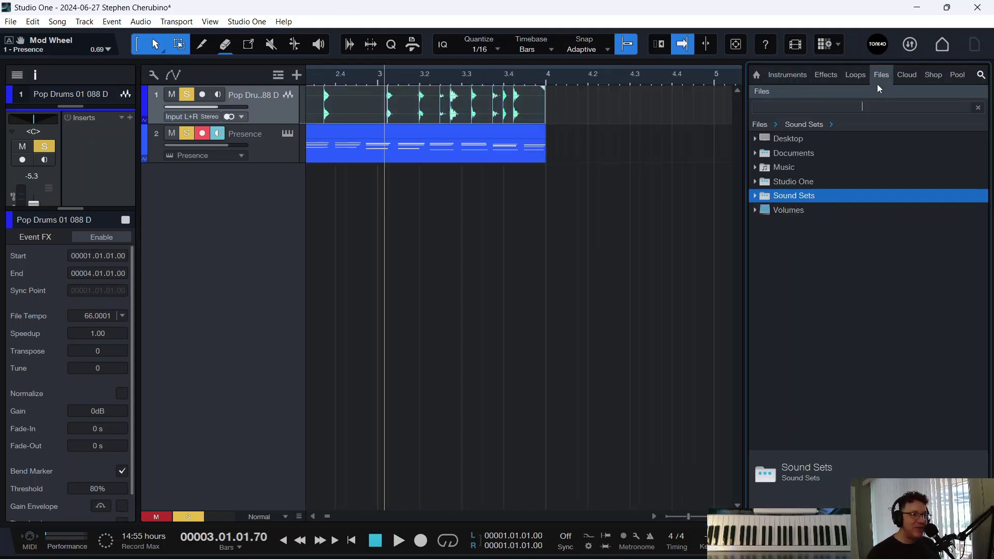
{"action": "left_click", "coordinate": [755, 196]}
{"action": "scroll", "coordinate": [824, 326], "scroll_direction": "down", "scroll_amount": 15}
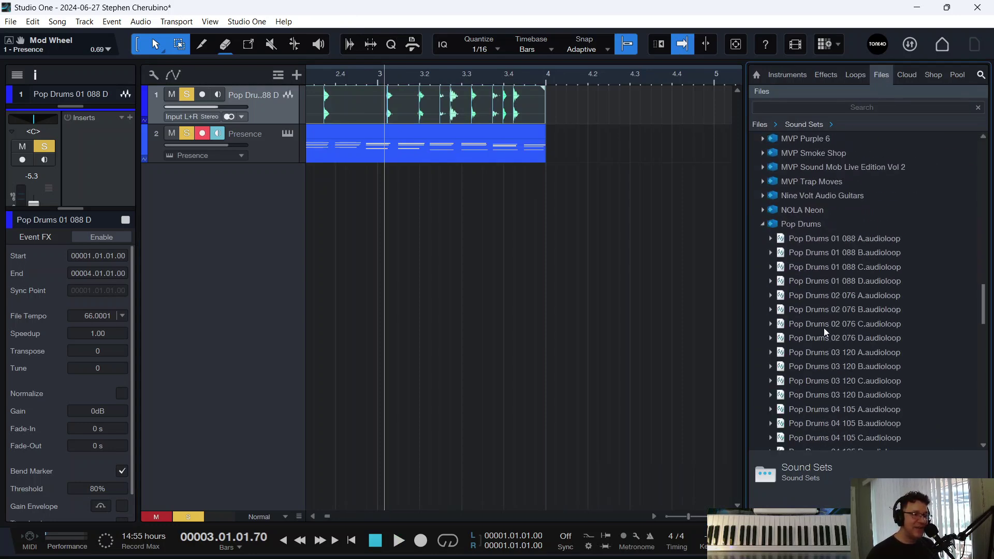
{"action": "left_click_drag", "start_coordinate": [816, 362], "coordinate": [409, 218]}
{"action": "left_click_drag", "start_coordinate": [465, 194], "coordinate": [402, 193]}
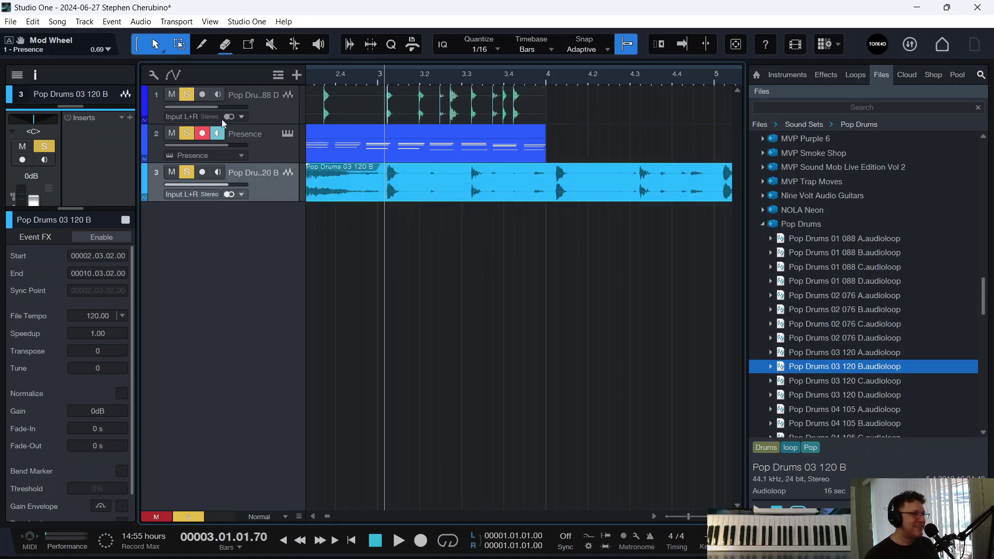
- Remove the Pop Drums 01 088 D and Presence tracks from the song
{"action": "left_click", "coordinate": [264, 159]}
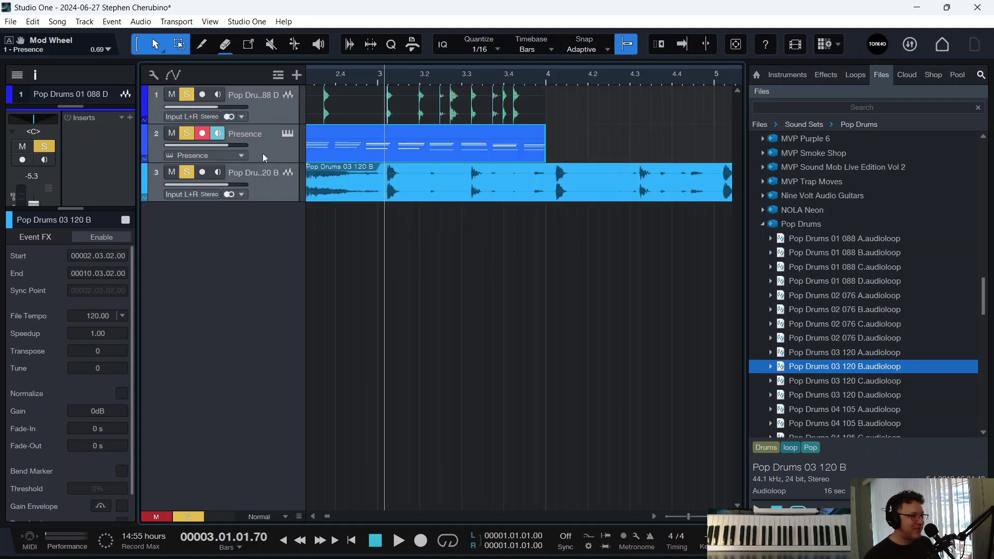
{"action": "left_click", "coordinate": [271, 115]}
{"action": "right_click", "coordinate": [271, 115]}
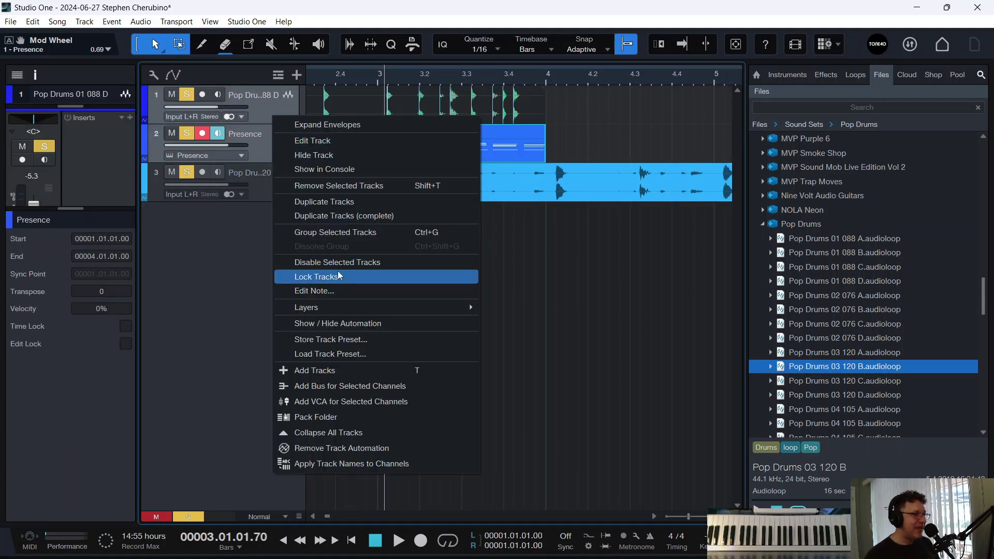
{"action": "left_click", "coordinate": [328, 191]}
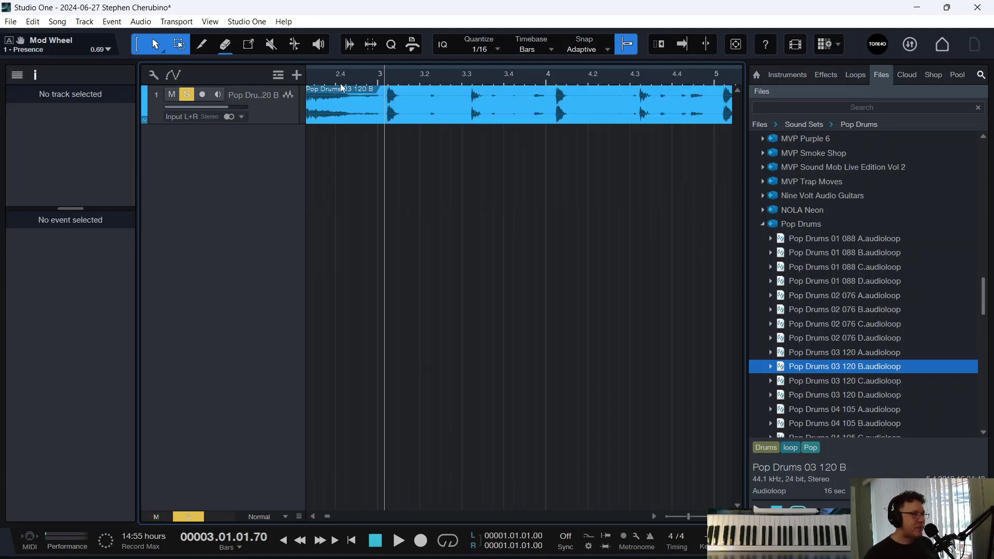
- Clear the Pop Drums 03 120 B event's file tempo and try to time-stretch its end
{"action": "left_click_drag", "start_coordinate": [313, 54], "coordinate": [311, 45]}
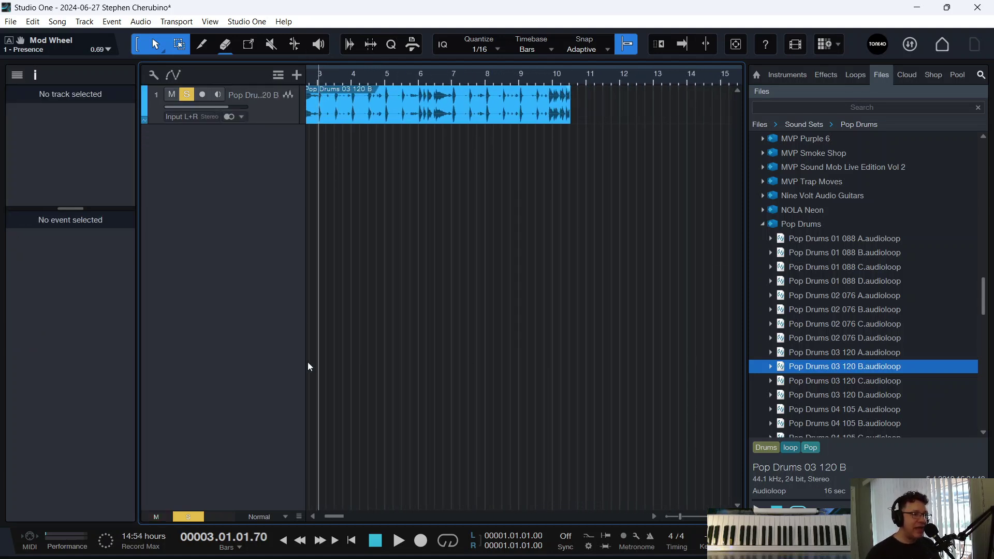
{"action": "left_click", "coordinate": [363, 122]}
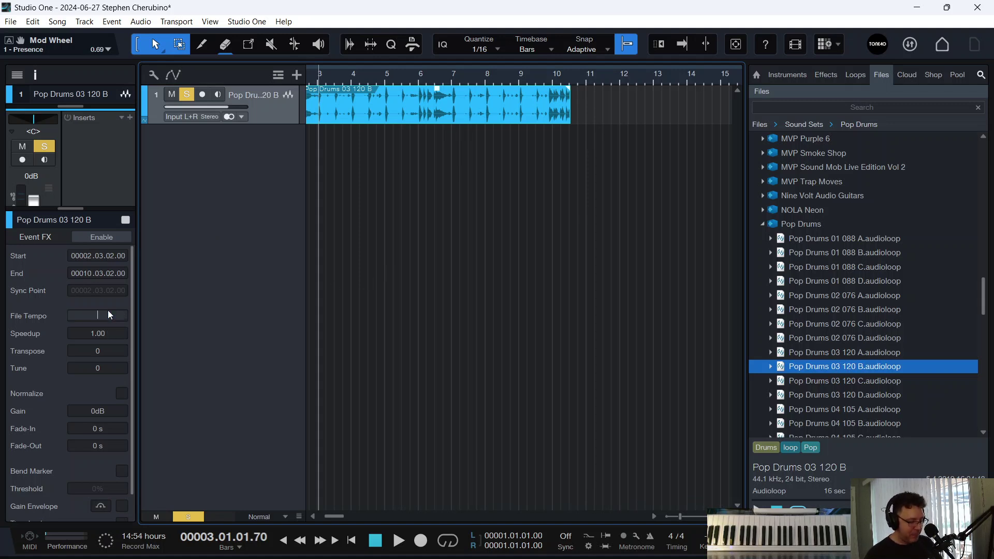
{"action": "key", "text": "BackSpace"}
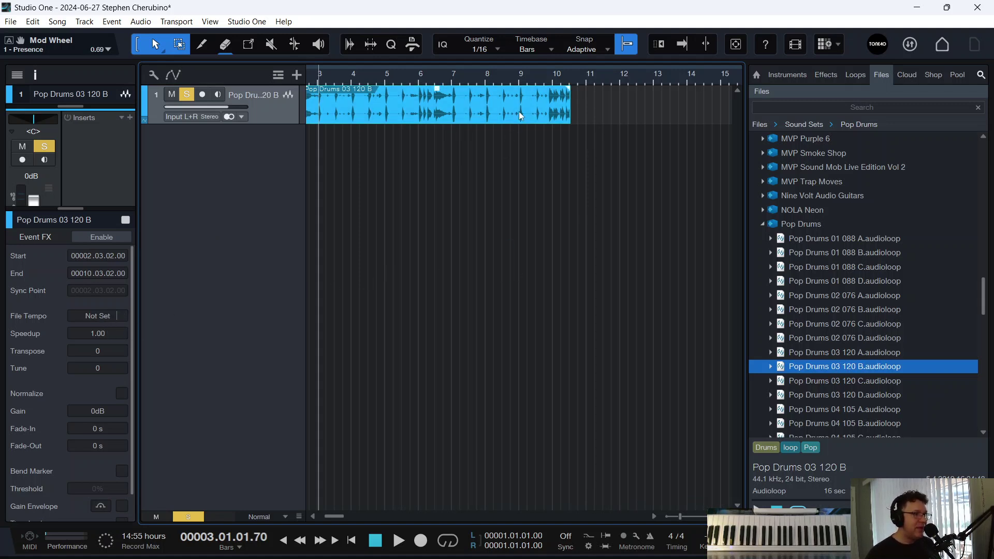
{"action": "mouse_move", "coordinate": [573, 110]}
{"action": "left_mouse_down"}
{"action": "mouse_move", "coordinate": [484, 111]}
{"action": "mouse_move", "coordinate": [590, 111]}
{"action": "left_mouse_up"}
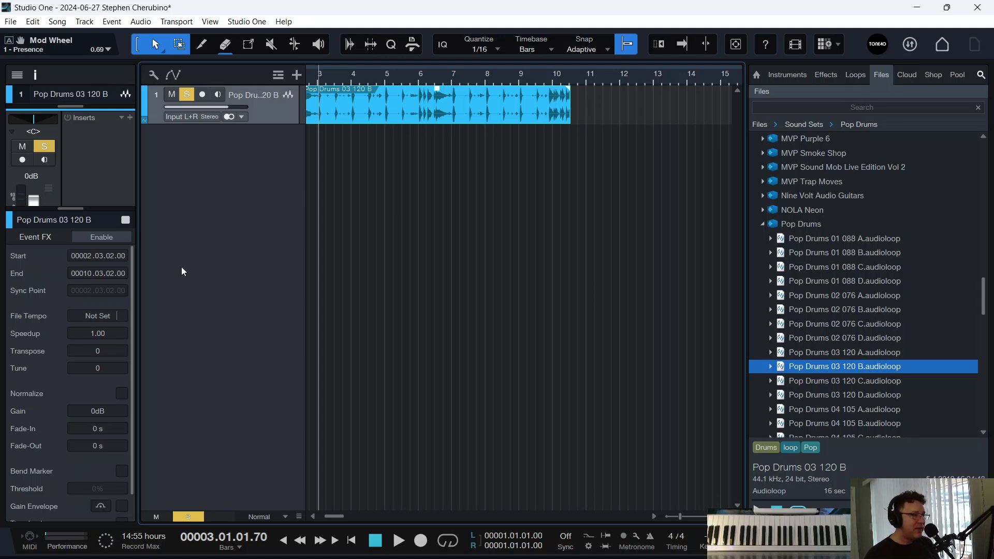
- Set the drum loop's file tempo to 120 and time-stretch its end to bar 6
{"action": "left_click", "coordinate": [97, 317]}
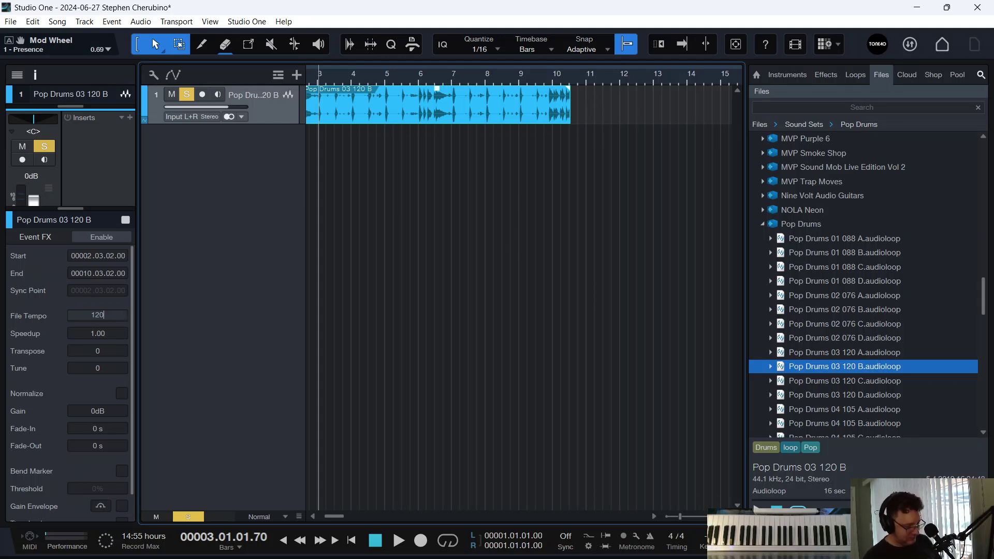
{"action": "key", "text": "Return"}
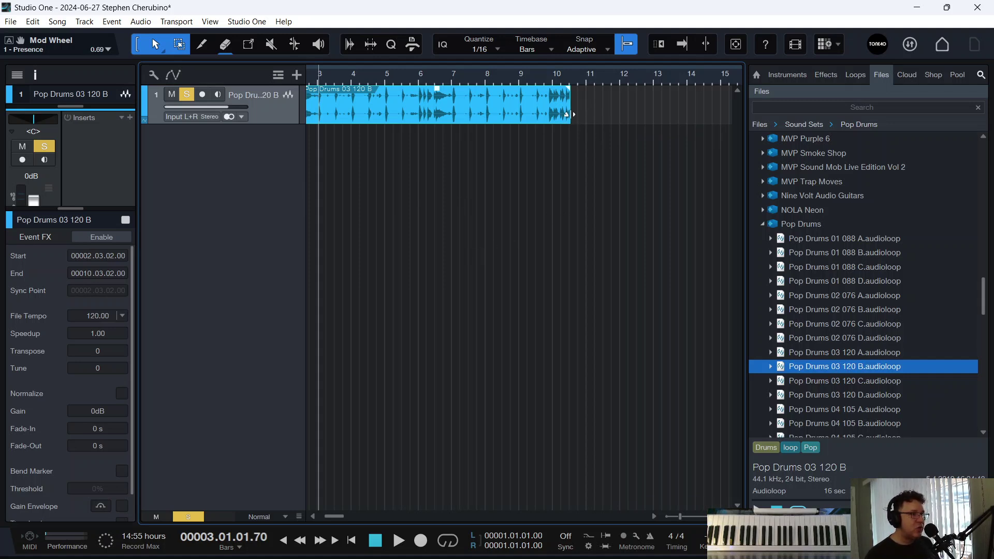
{"action": "left_click_drag", "start_coordinate": [568, 114], "coordinate": [418, 113]}
- Move the shortened drum loop to the start of bar 1 and play it
{"action": "key", "text": "space"}
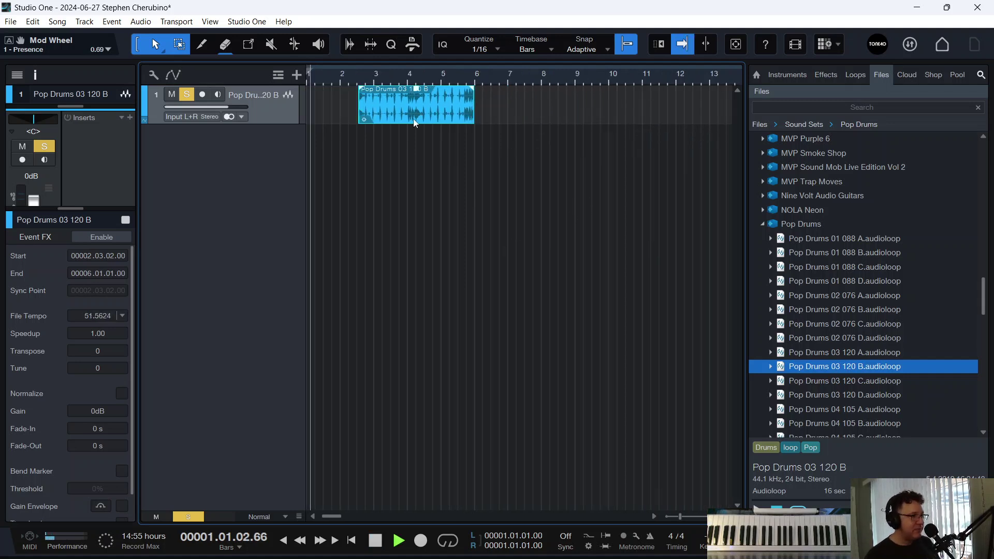
{"action": "key", "text": "space"}
{"action": "left_click_drag", "start_coordinate": [389, 122], "coordinate": [331, 120]}
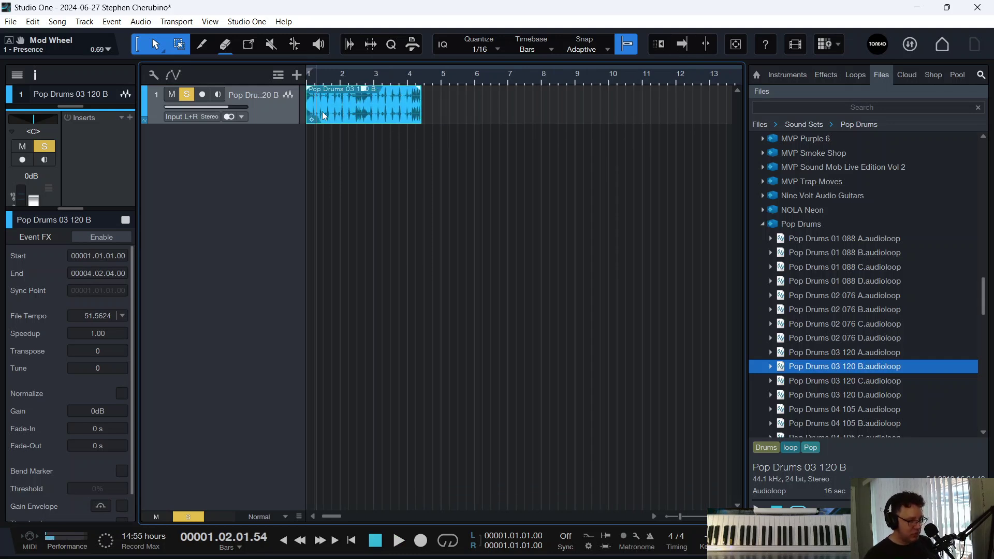
{"action": "key", "text": "space"}
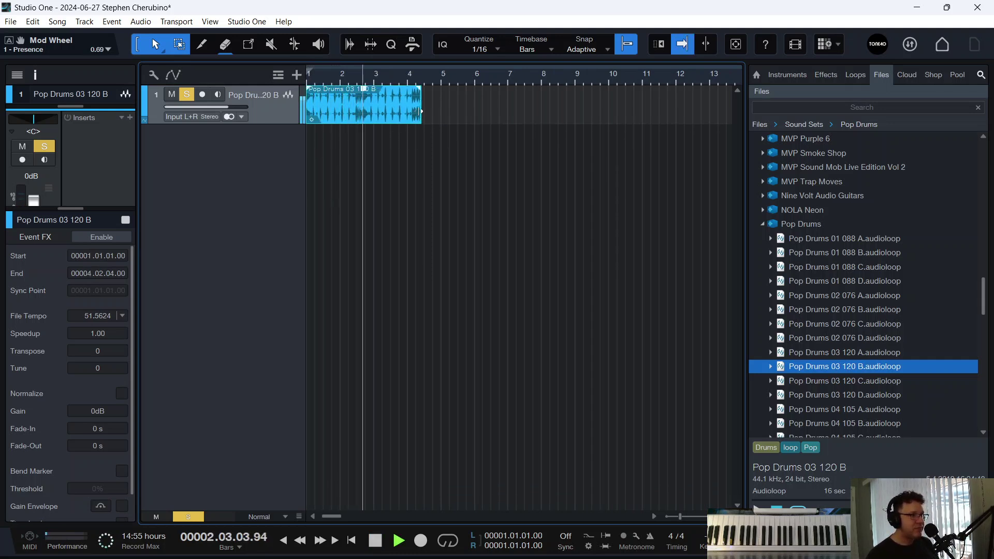
- Time-stretch the drum loop's end to 00013.04.01.00 and listen to the slowed-down playback
{"action": "left_click_drag", "start_coordinate": [421, 110], "coordinate": [732, 110]}
{"action": "left_click_drag", "start_coordinate": [612, 78], "coordinate": [591, 73]}
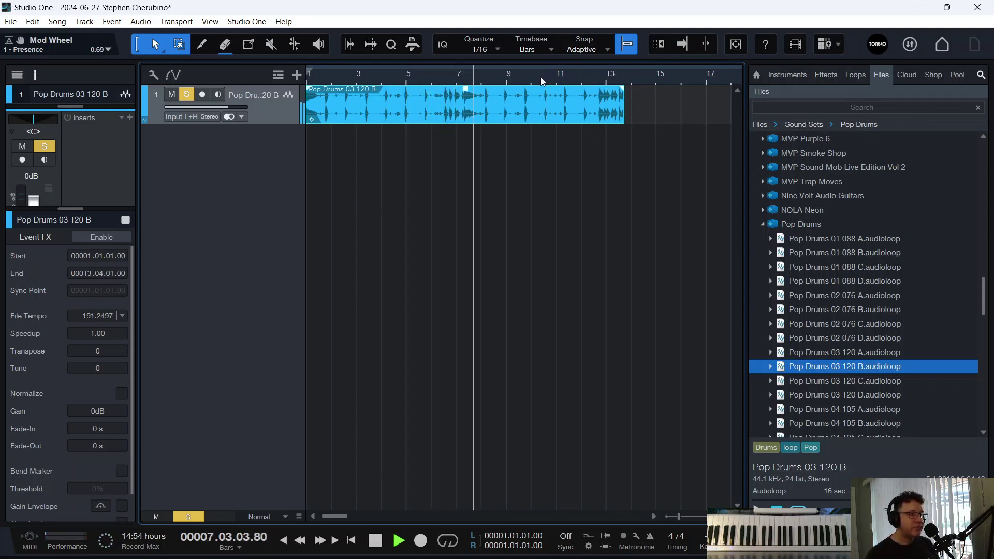
{"action": "left_click_drag", "start_coordinate": [542, 76], "coordinate": [521, 73]}
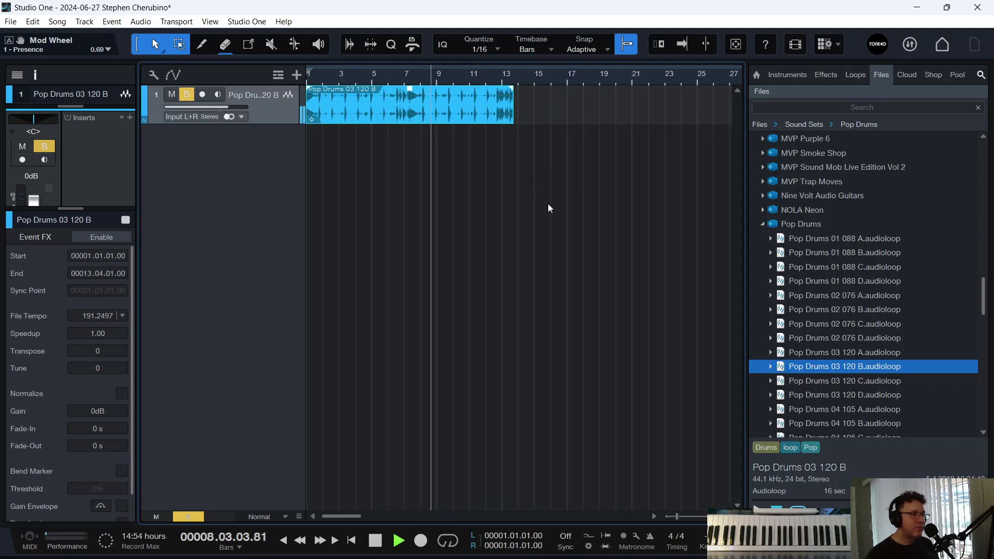
{"action": "key", "text": "space"}
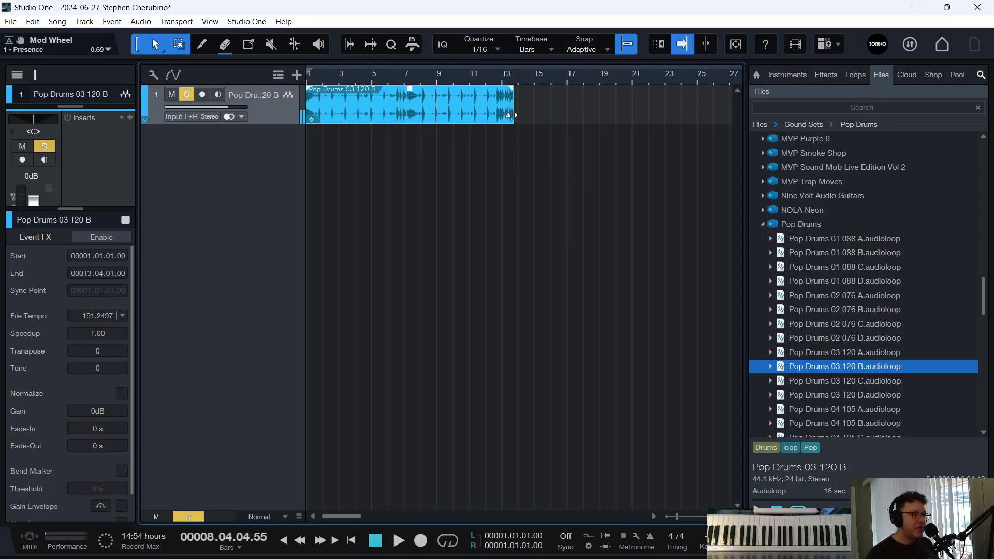
- Time-stretch the drum loop's end out to bar 49
{"action": "left_click_drag", "start_coordinate": [514, 115], "coordinate": [712, 103]}
{"action": "left_click_drag", "start_coordinate": [545, 81], "coordinate": [521, 70]}
{"action": "left_click_drag", "start_coordinate": [498, 112], "coordinate": [679, 118]}
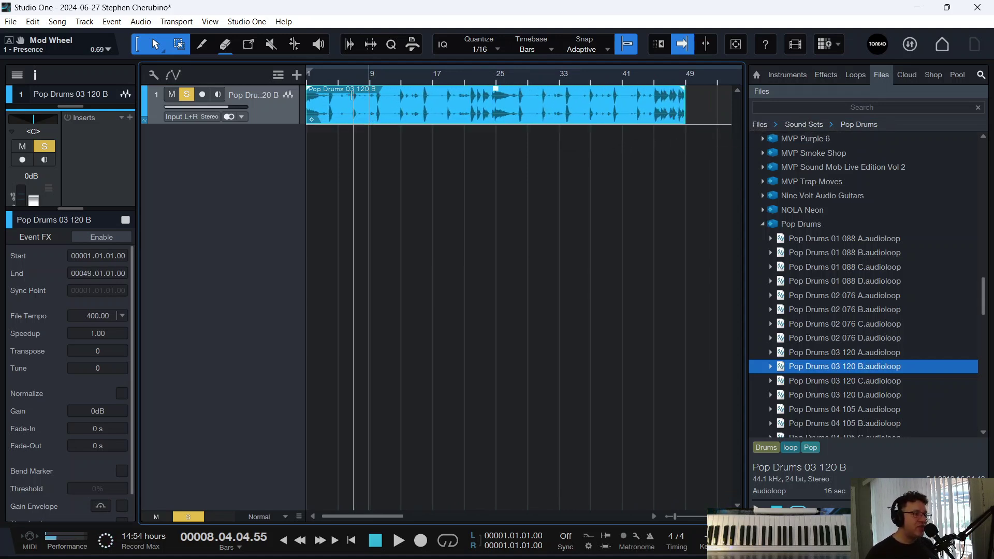
- Play the heavily stretched drum loop from several points around bars 22 to 25 to hear the stretching
{"action": "key", "text": "space"}
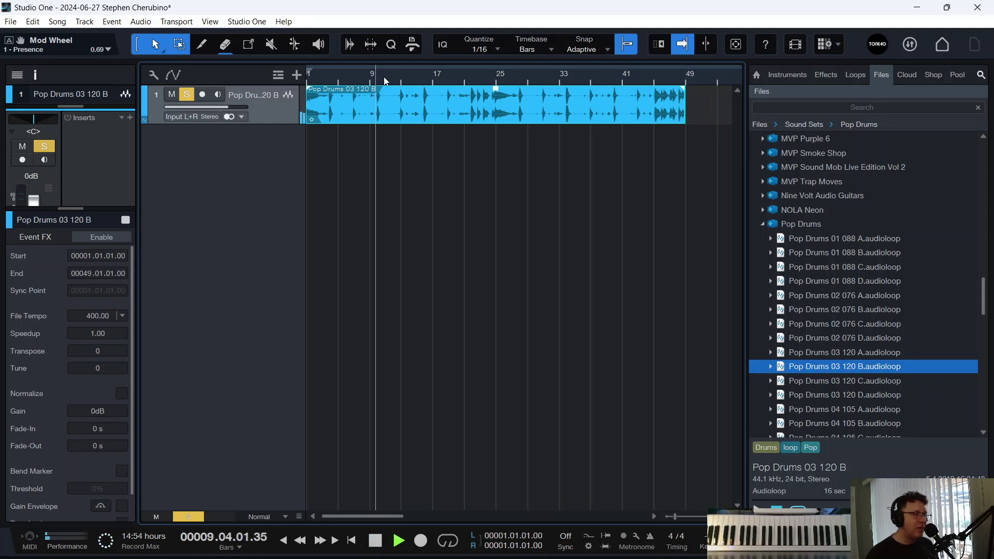
{"action": "left_click", "coordinate": [472, 75]}
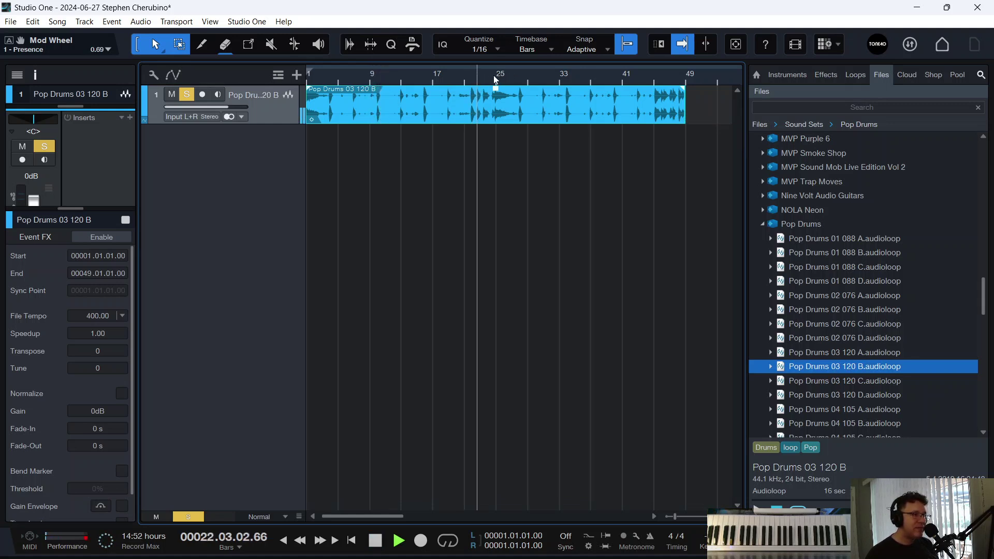
{"action": "left_click", "coordinate": [496, 78]}
{"action": "left_click", "coordinate": [491, 74]}
{"action": "left_click", "coordinate": [506, 70]}
{"action": "key", "text": "space"}
{"action": "scroll", "coordinate": [512, 85], "scroll_direction": "up", "scroll_amount": 3}
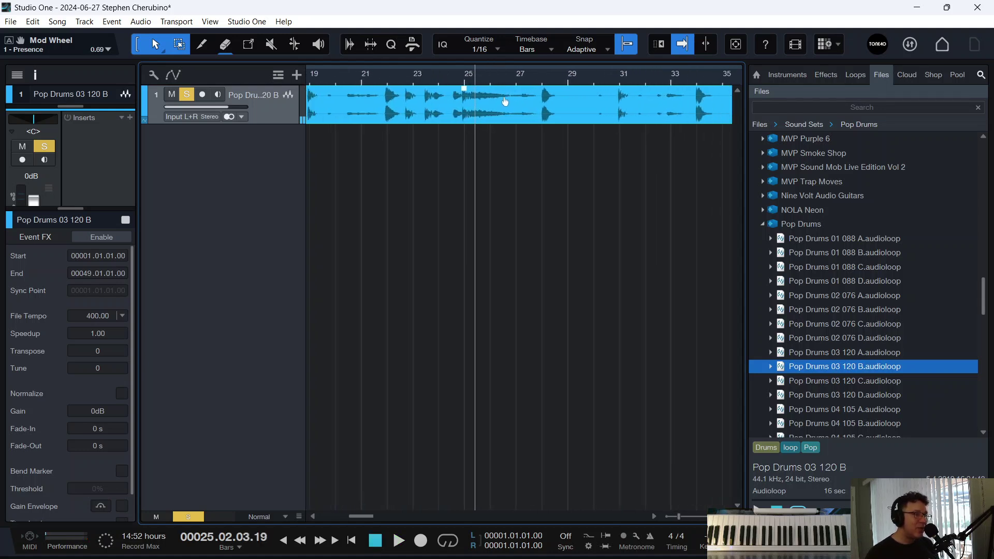
{"action": "scroll", "coordinate": [492, 92], "scroll_direction": "up", "scroll_amount": 5}
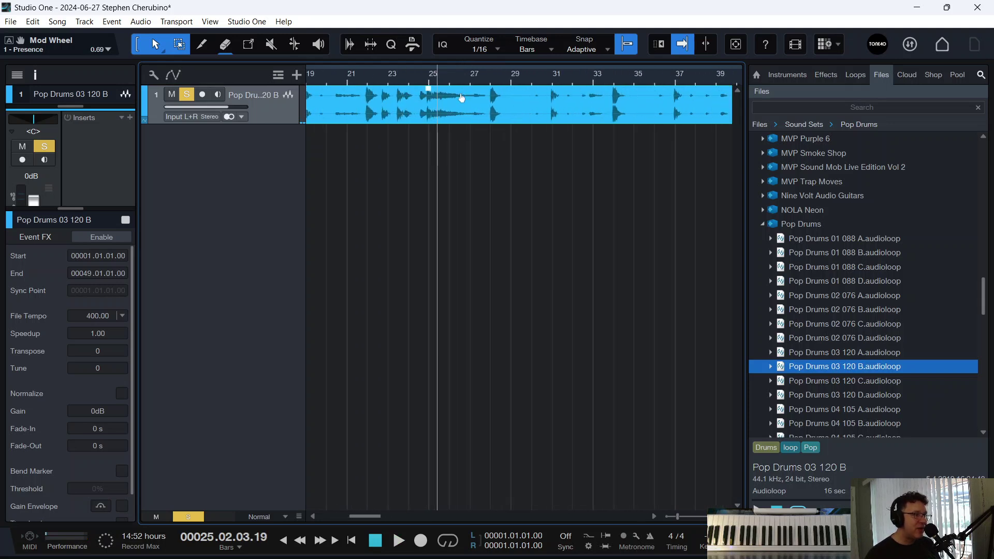
{"action": "left_click", "coordinate": [374, 79]}
{"action": "key", "text": "space"}
{"action": "left_click_drag", "start_coordinate": [407, 76], "coordinate": [380, 34]}
{"action": "key", "text": "w"}
{"action": "key", "text": "f"}
{"action": "key", "text": "space"}
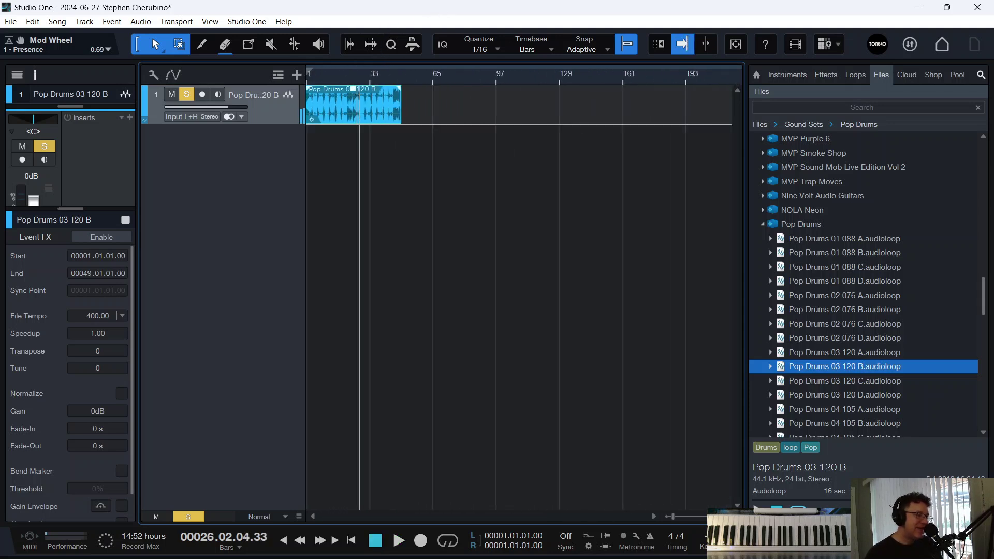
- Time-stretch the drum loop so it ends at bar 3, play it and try shrinking it further
{"action": "left_click_drag", "start_coordinate": [398, 109], "coordinate": [635, 142]}
{"action": "key", "text": "space"}
{"action": "left_click_drag", "start_coordinate": [324, 80], "coordinate": [369, 106]}
{"action": "left_click_drag", "start_coordinate": [677, 117], "coordinate": [494, 114]}
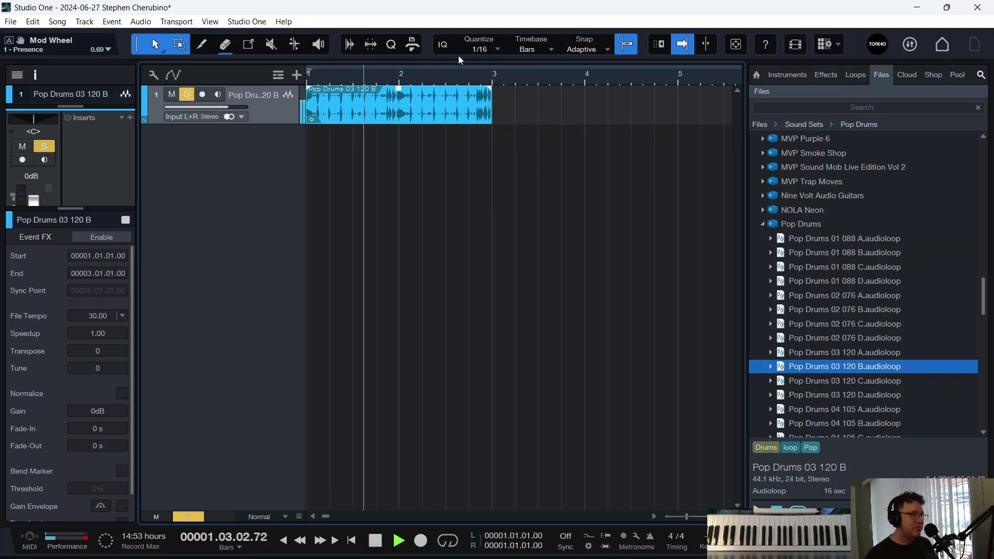
{"action": "key", "text": "space"}
{"action": "key", "text": "e"}
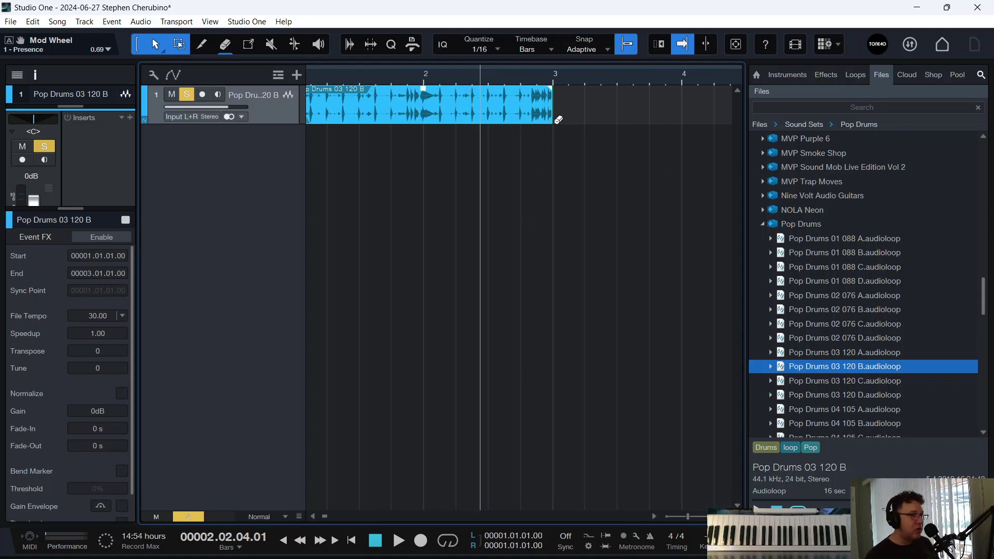
{"action": "mouse_move", "coordinate": [552, 106]}
{"action": "left_mouse_down"}
{"action": "mouse_move", "coordinate": [588, 106]}
{"action": "mouse_move", "coordinate": [547, 106]}
{"action": "left_mouse_up"}
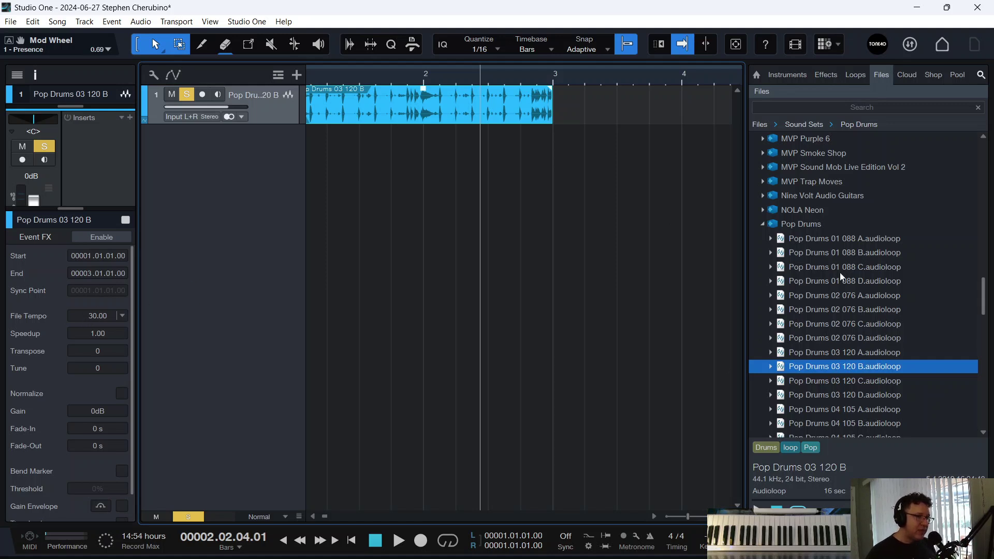
- Add the loop Pop Drums 04 105 B to a new track starting at bar 1
{"action": "left_click", "coordinate": [818, 376]}
{"action": "scroll", "coordinate": [838, 352], "scroll_direction": "down", "scroll_amount": 2}
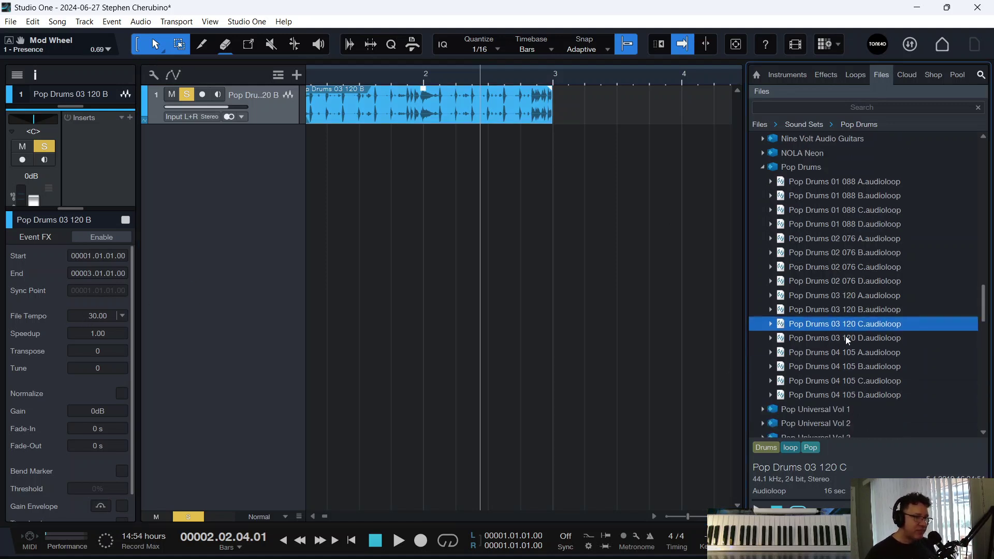
{"action": "left_click", "coordinate": [853, 367]}
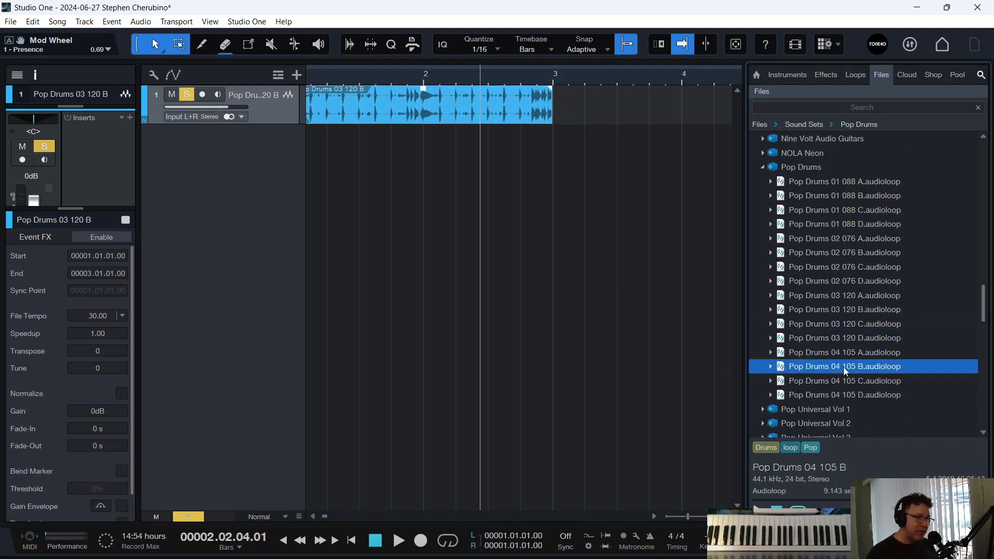
{"action": "left_click_drag", "start_coordinate": [845, 367], "coordinate": [313, 180]}
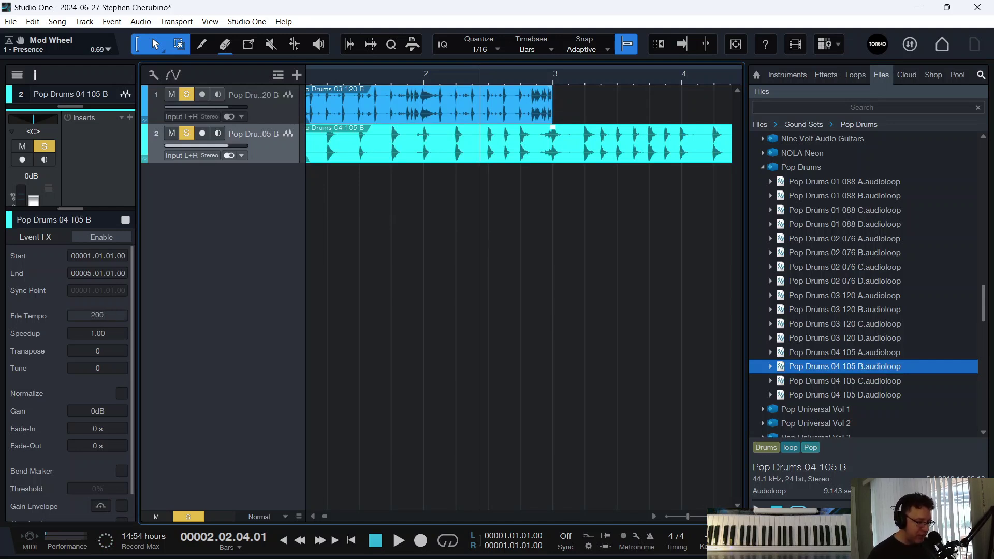
- Set the Pop Drums 04 105 B event's file tempo to 200 and play it from around bar 5
{"action": "key", "text": "Return"}
{"action": "left_click_drag", "start_coordinate": [385, 77], "coordinate": [368, 59]}
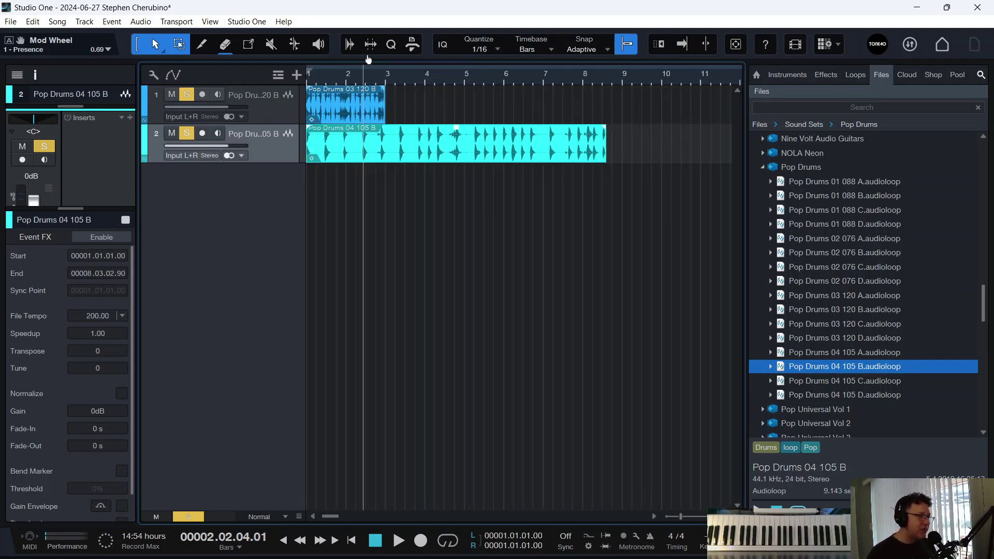
{"action": "left_click", "coordinate": [452, 71]}
{"action": "key", "text": "space"}
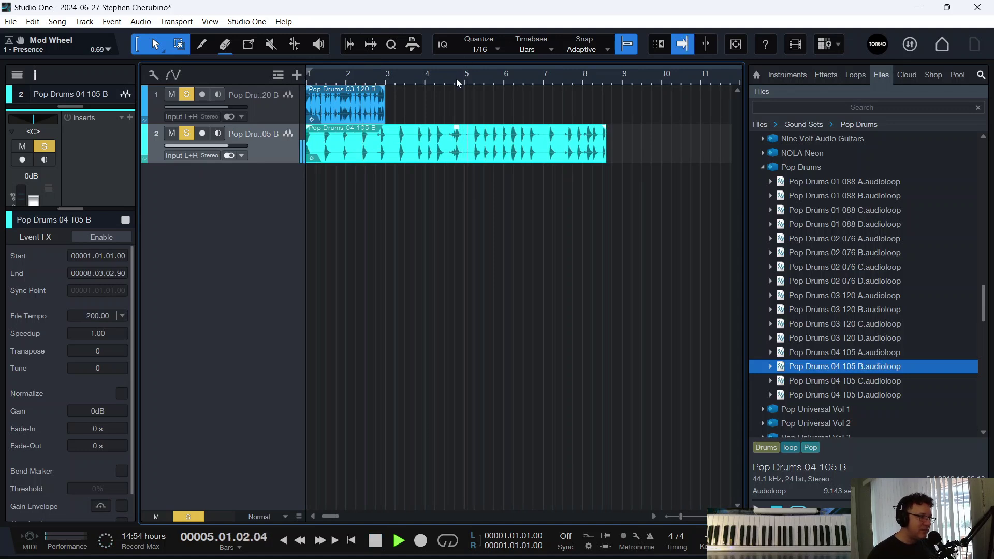
{"action": "key", "text": "space"}
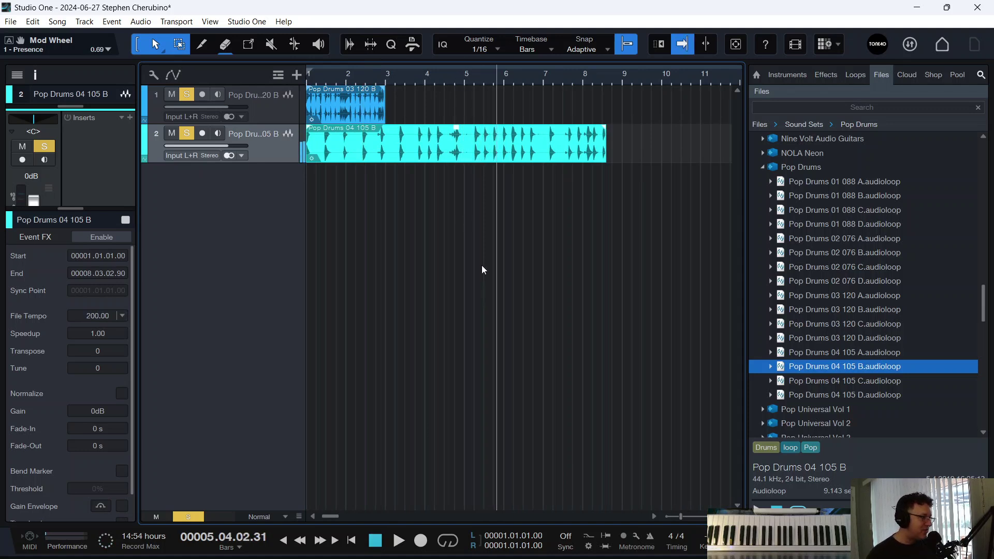